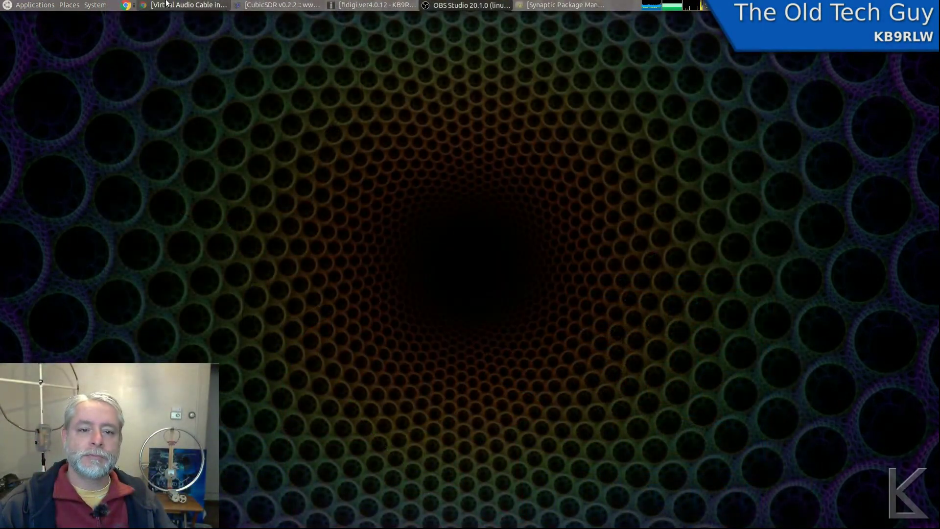
# Bring up the browser article on Virtual Audio Cable in Linux Ubuntu and examine its Pulseaudio section
pyautogui.click(168, 6)
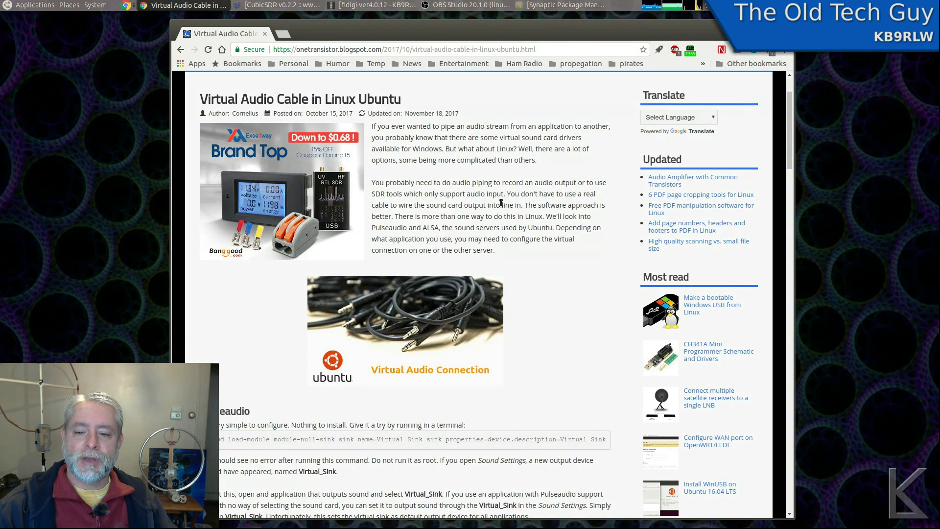
pyautogui.click(262, 307)
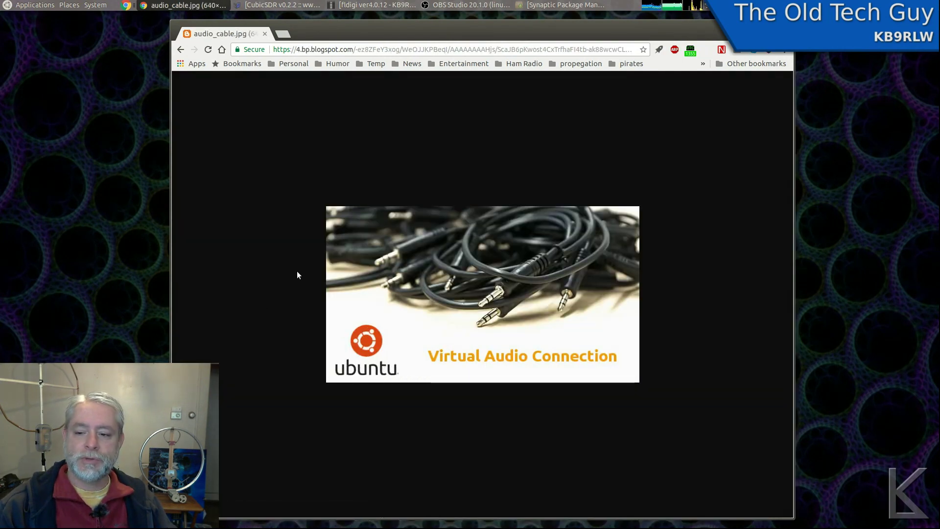
pyautogui.hotkey('alt', 'Left')
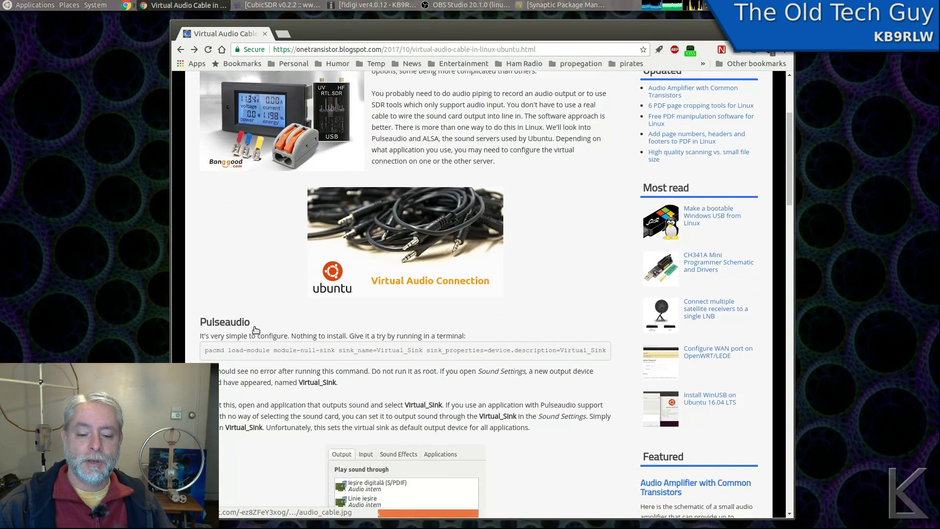
pyautogui.scroll(-4, 256, 329)
pyautogui.doubleClick(230, 230)
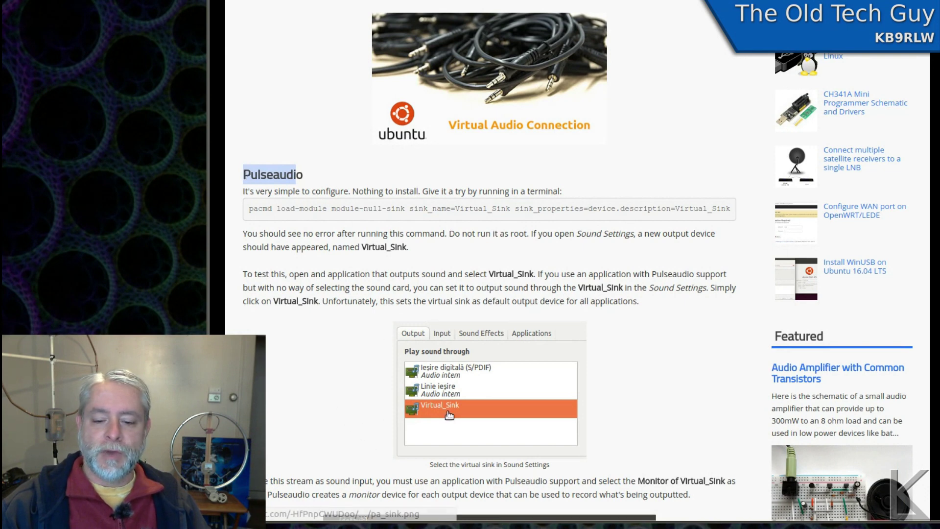
pyautogui.click(310, 368)
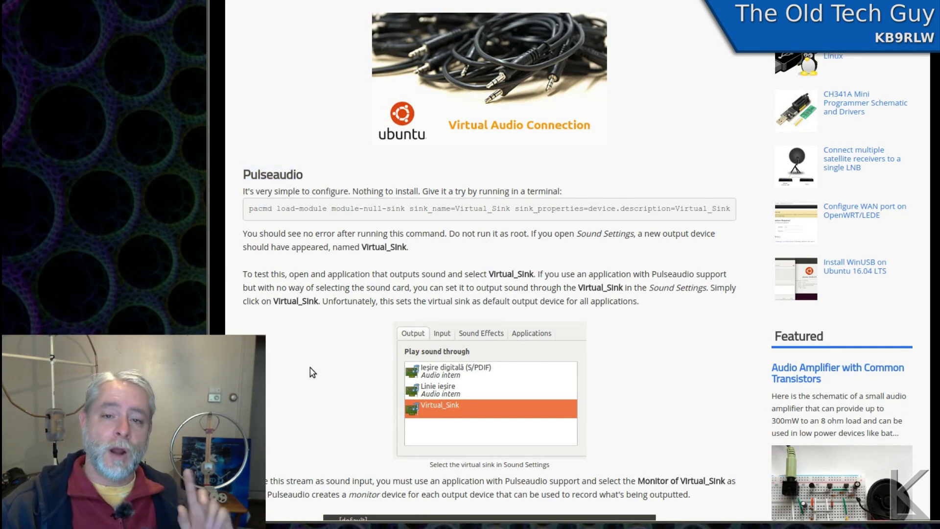
# Return to the article's heading and highlight the title "Virtual Audio Cable in Linux Ubuntu"
pyautogui.scroll(5, 310, 367)
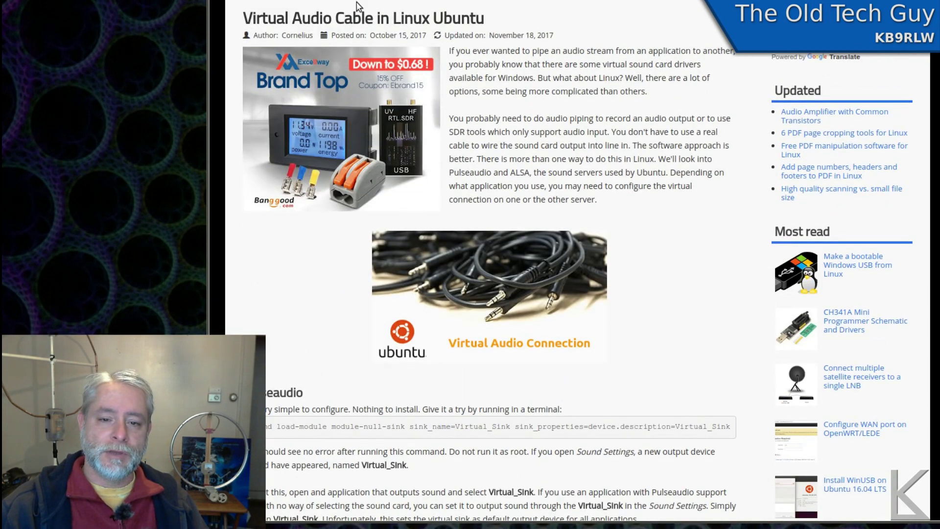
pyautogui.moveTo(248, 18); pyautogui.dragTo(526, 25)
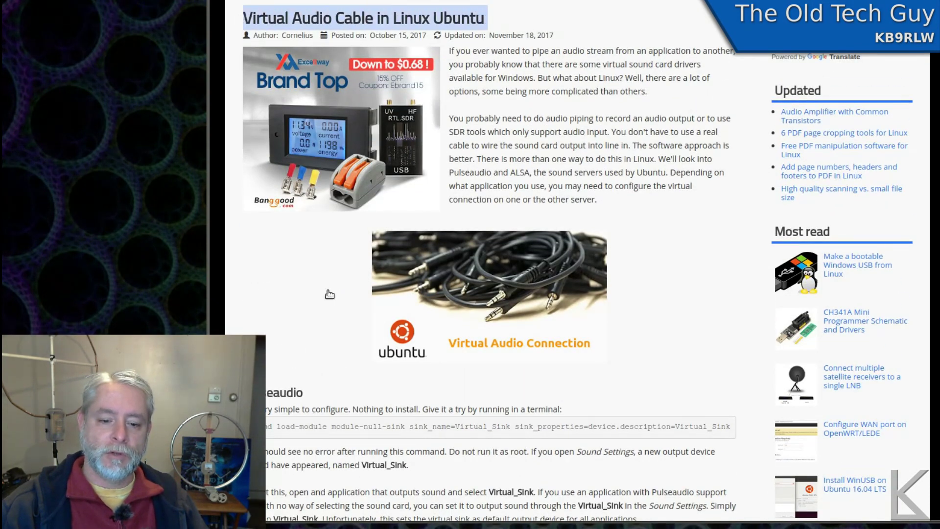
pyautogui.click(292, 338)
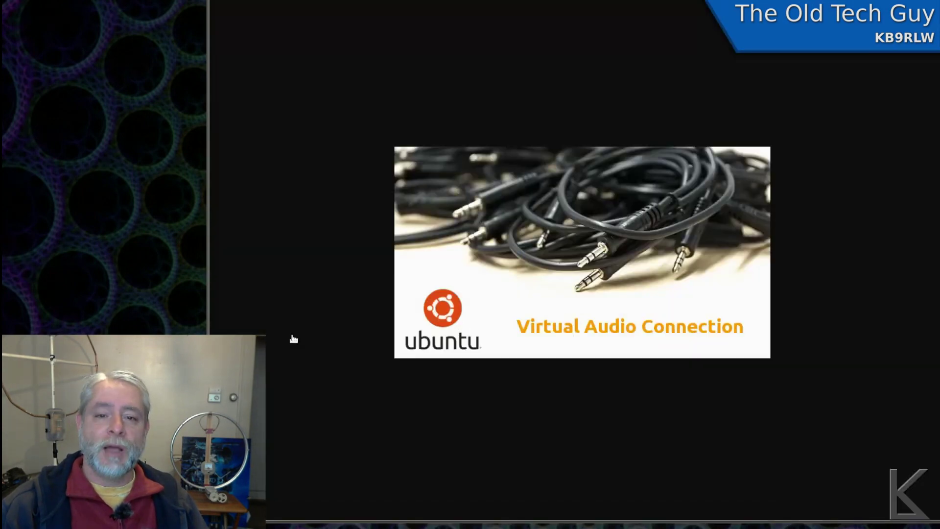
pyautogui.click(292, 338)
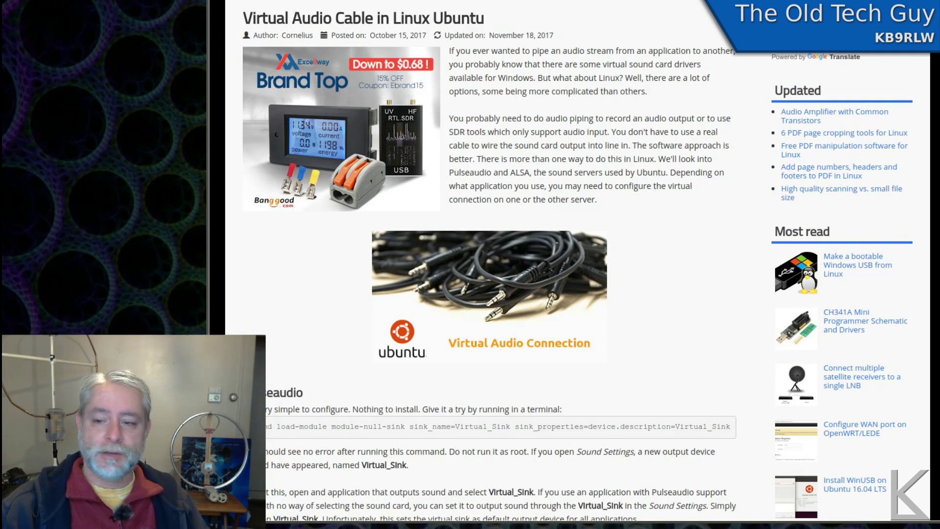
# Leave the article, switch to Synaptic Package Manager and examine the pavucontrol package entry and its description
pyautogui.hotkey('ctrl', 'w')
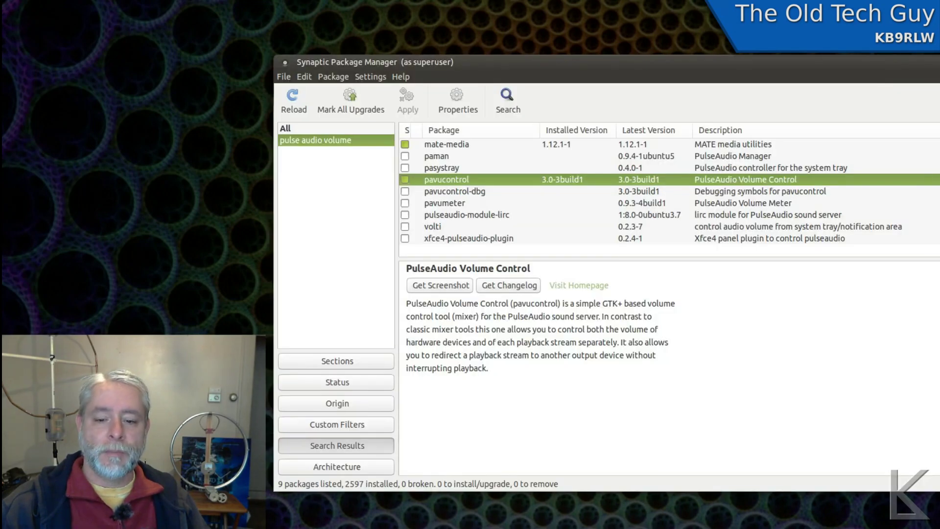
pyautogui.moveTo(530, 268); pyautogui.dragTo(406, 259)
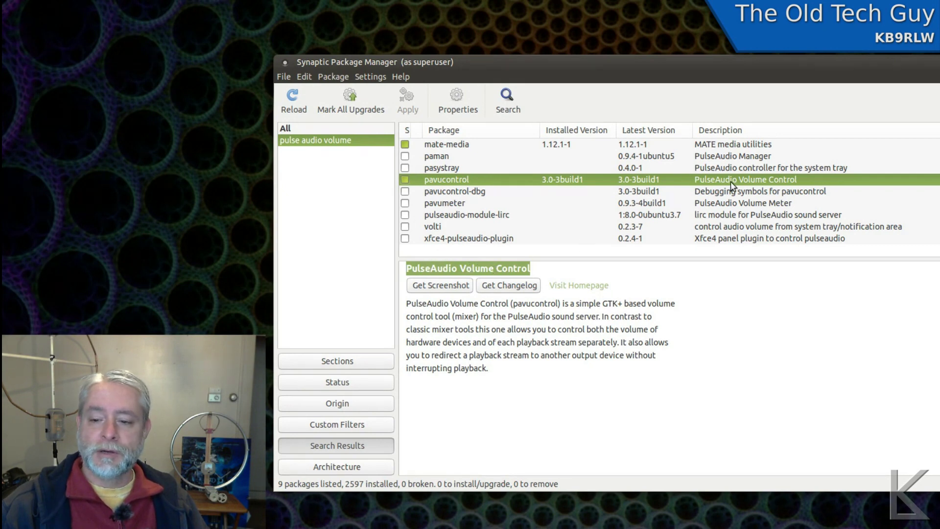
pyautogui.click(437, 184)
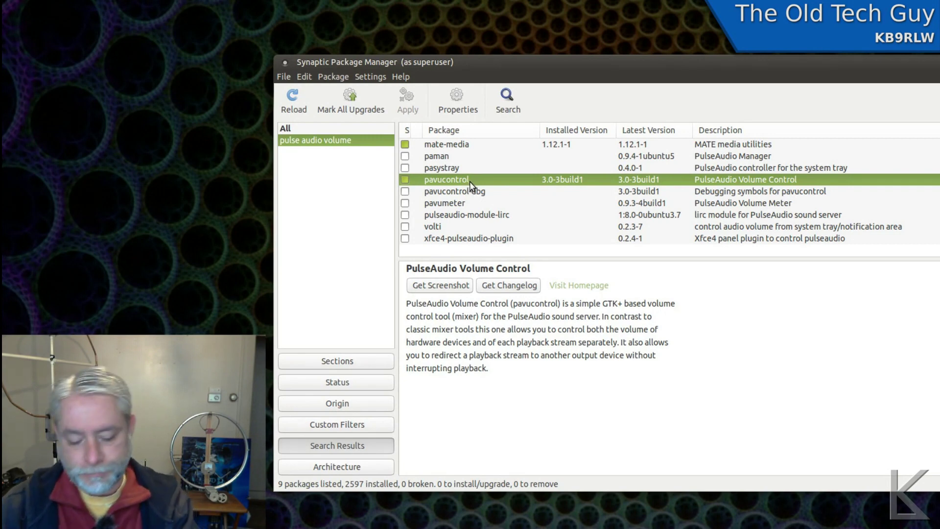
# Open a terminal, try to run "sudo apt-get install pavuconrol" with the account password, and close the terminal
pyautogui.hotkey('ctrl', 'alt', 't')
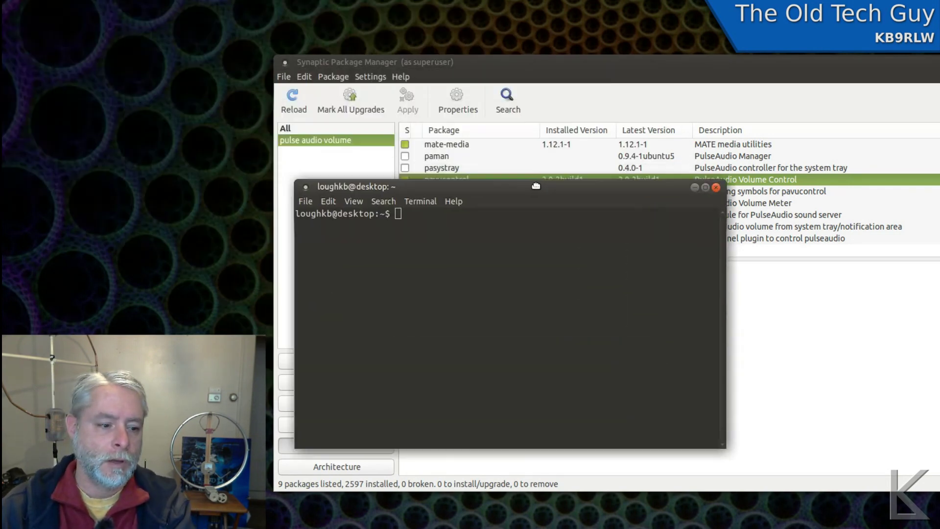
pyautogui.moveTo(535, 185); pyautogui.dragTo(518, 234)
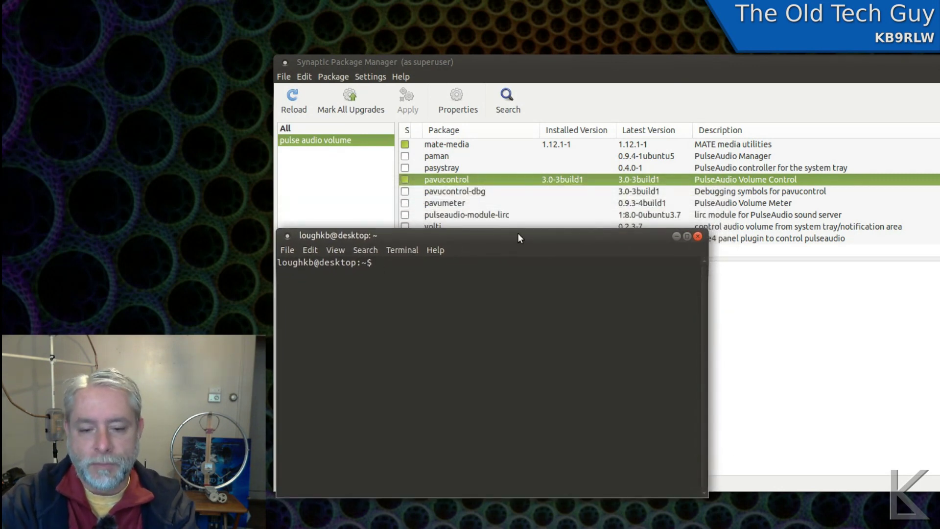
pyautogui.write('sudo')
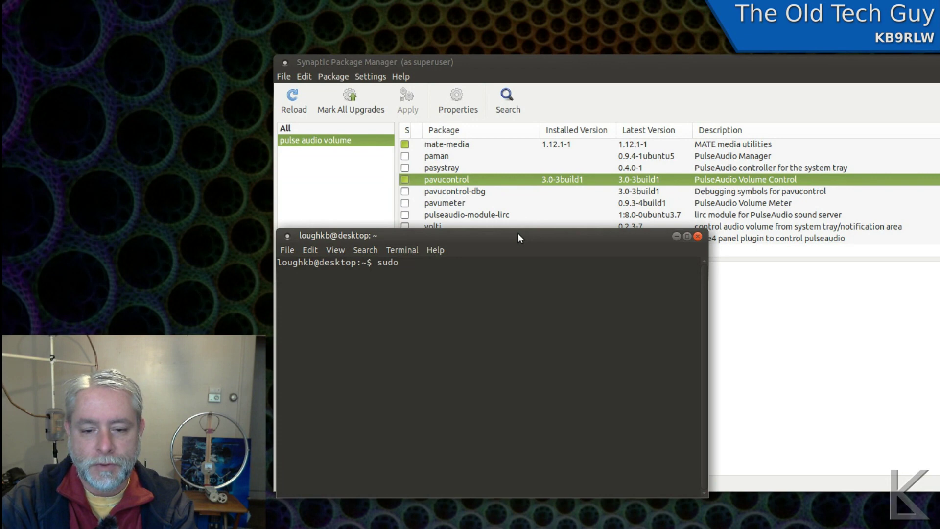
pyautogui.write(' apt')
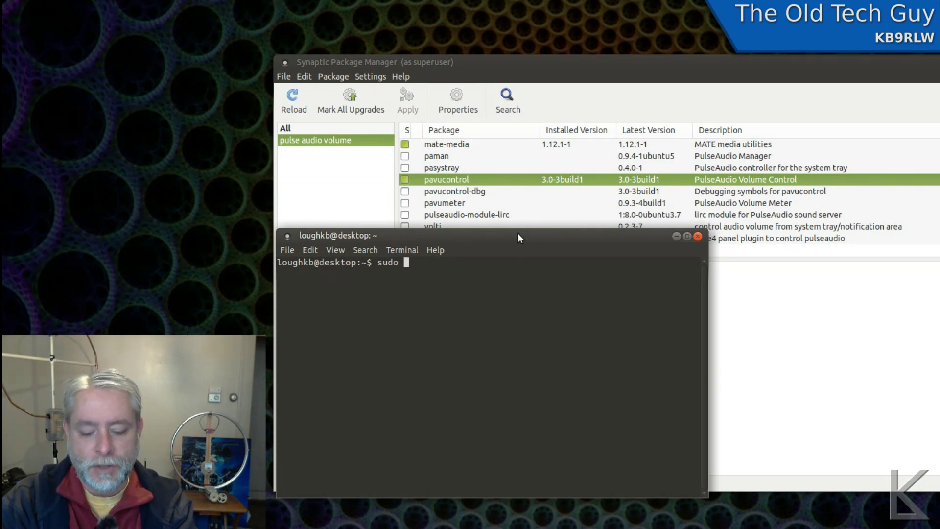
pyautogui.write('-get')
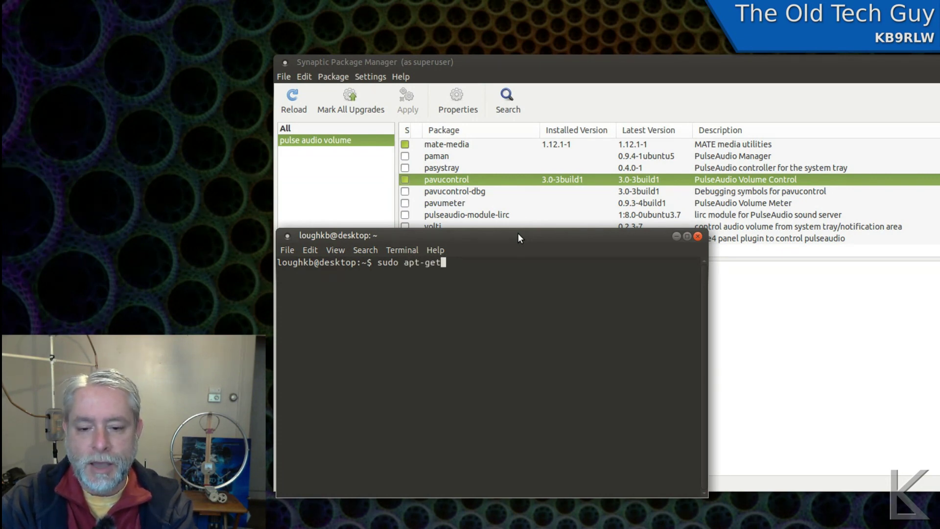
pyautogui.write(' installl')
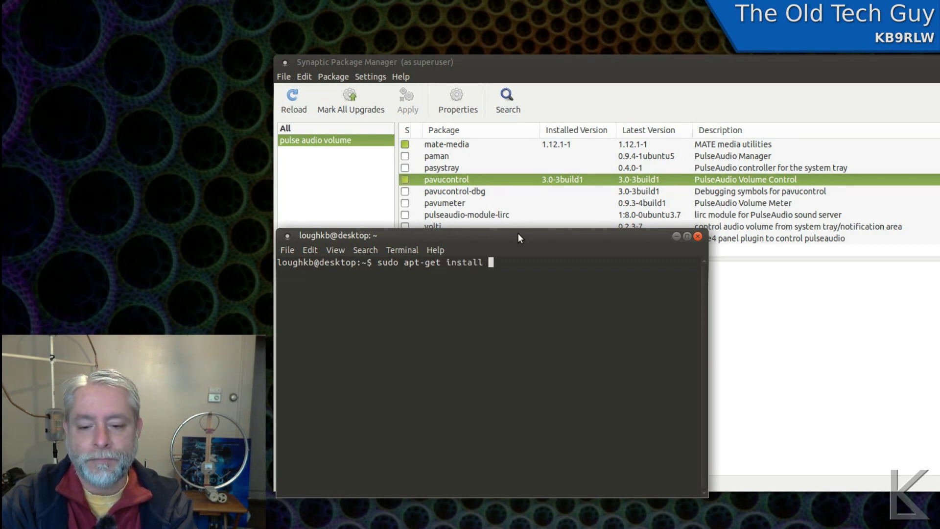
pyautogui.write('pacu')
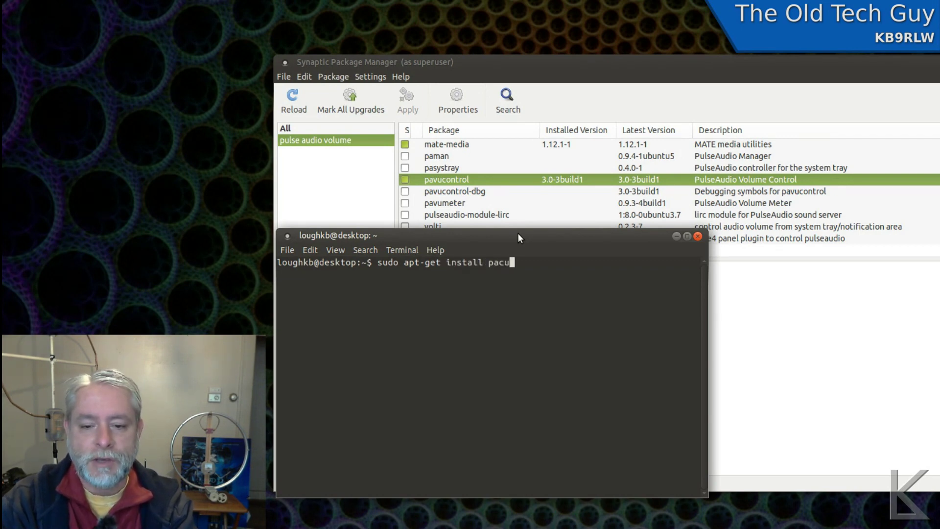
pyautogui.press('BackSpace')
pyautogui.press('BackSpace')
pyautogui.write('vuconrol')
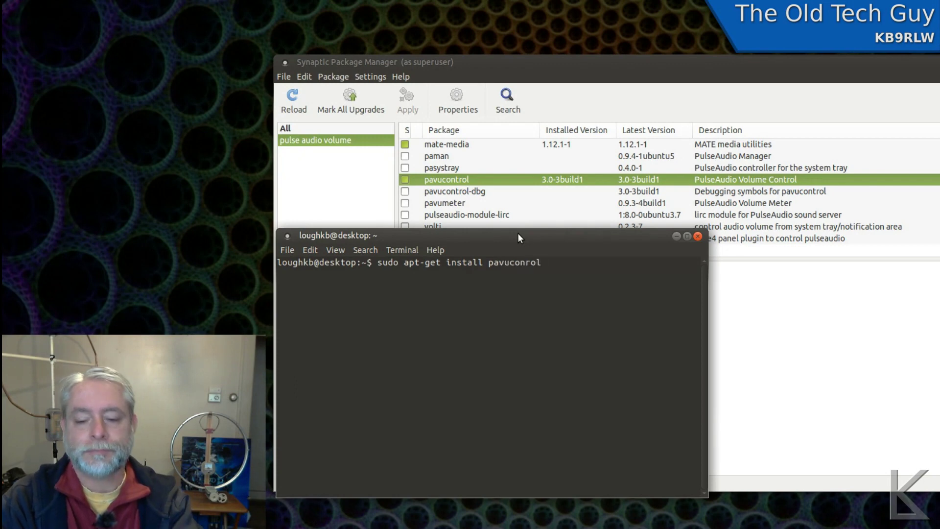
pyautogui.press('Return')
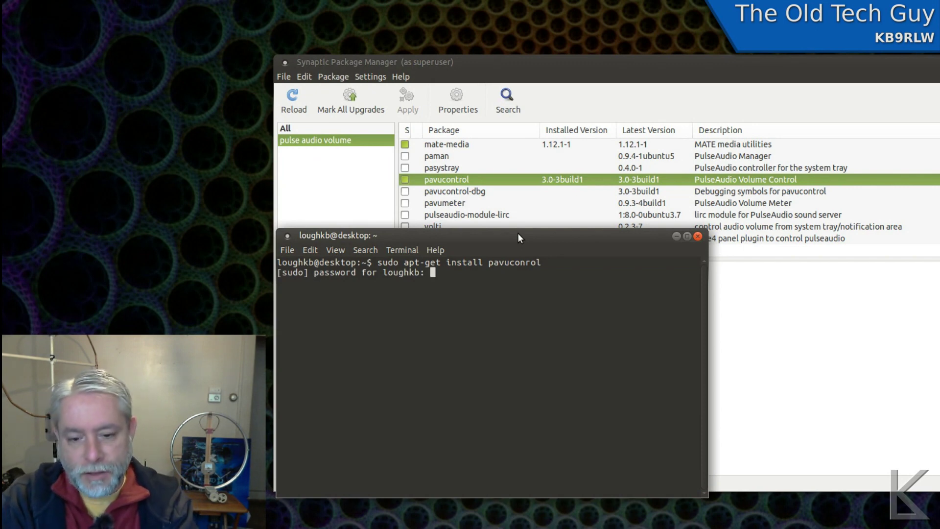
pyautogui.press('Return')
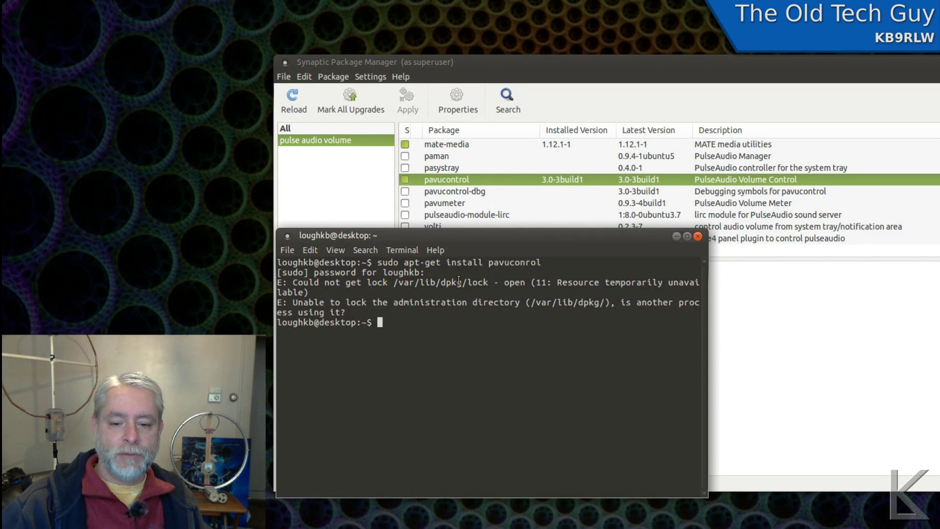
pyautogui.click(698, 237)
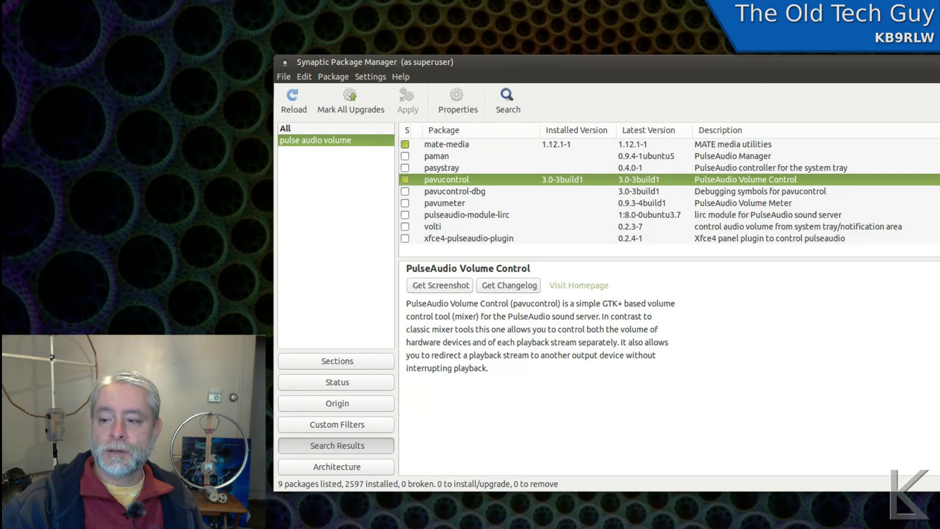
# Leave the package manager for CubicSDR, and briefly unmute the demodulator to listen before muting it again
pyautogui.hotkey('ctrl', 'q')
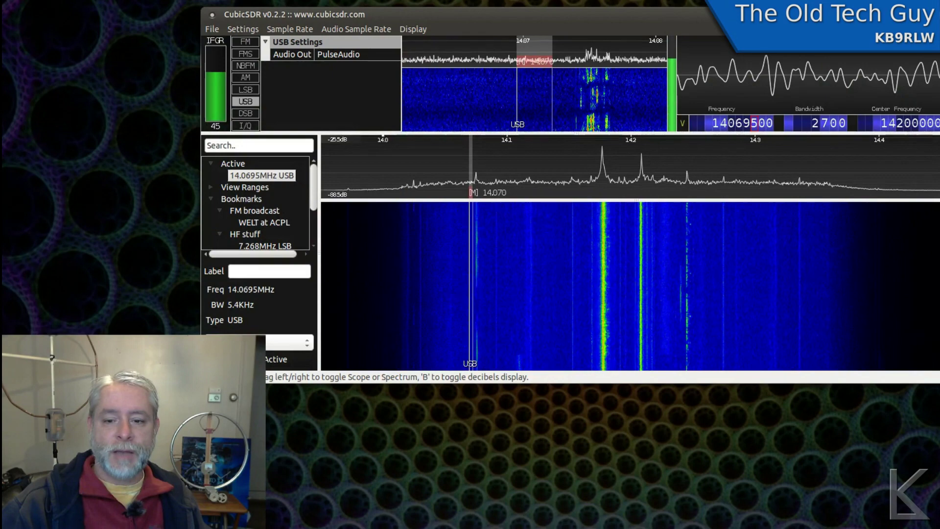
pyautogui.moveTo(554, 16); pyautogui.dragTo(606, 142)
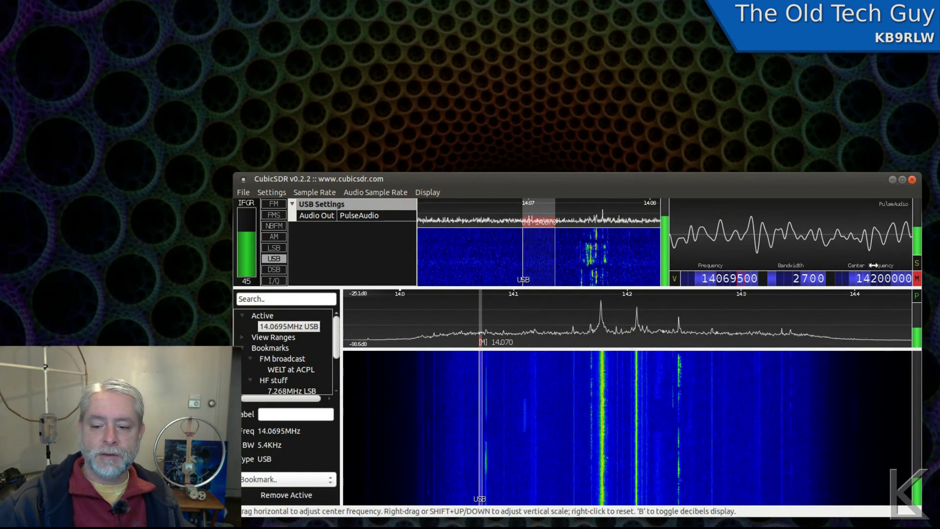
pyautogui.click(918, 278)
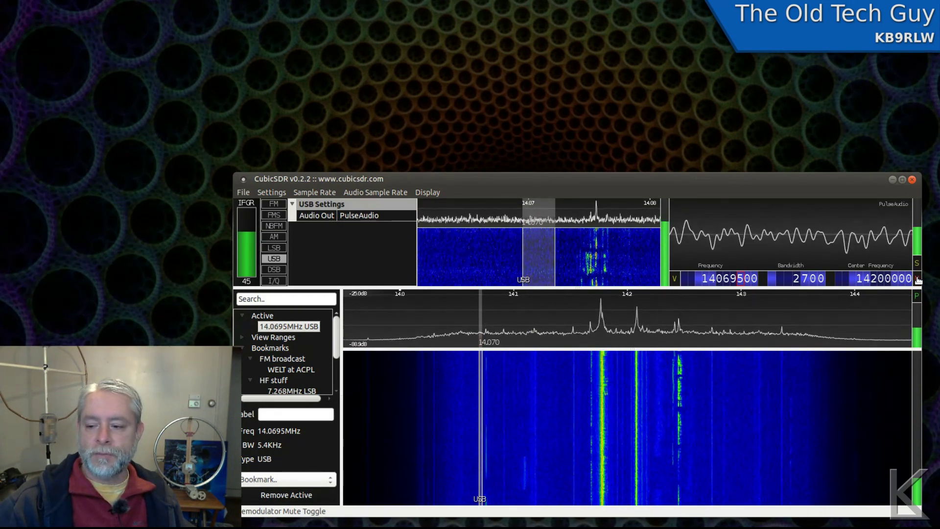
pyautogui.click(918, 279)
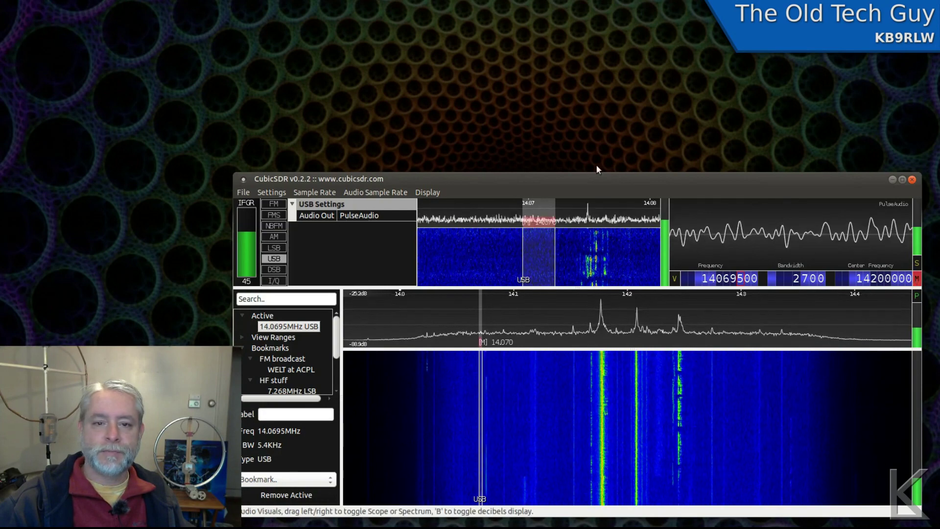
# Switch to fldigi and set its operating mode to BPSK31, placing its window over CubicSDR
pyautogui.hotkey('alt', 'Tab')
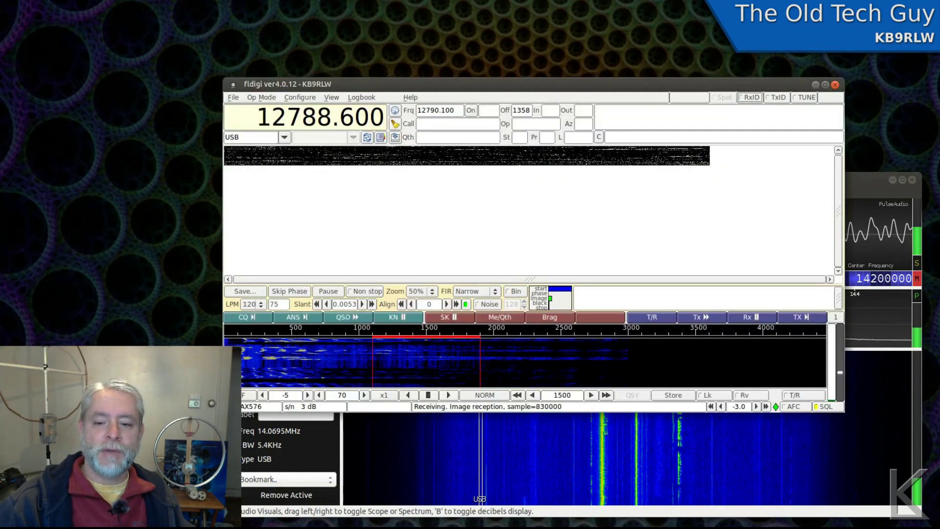
pyautogui.moveTo(589, 87); pyautogui.dragTo(554, 114)
pyautogui.click(226, 126)
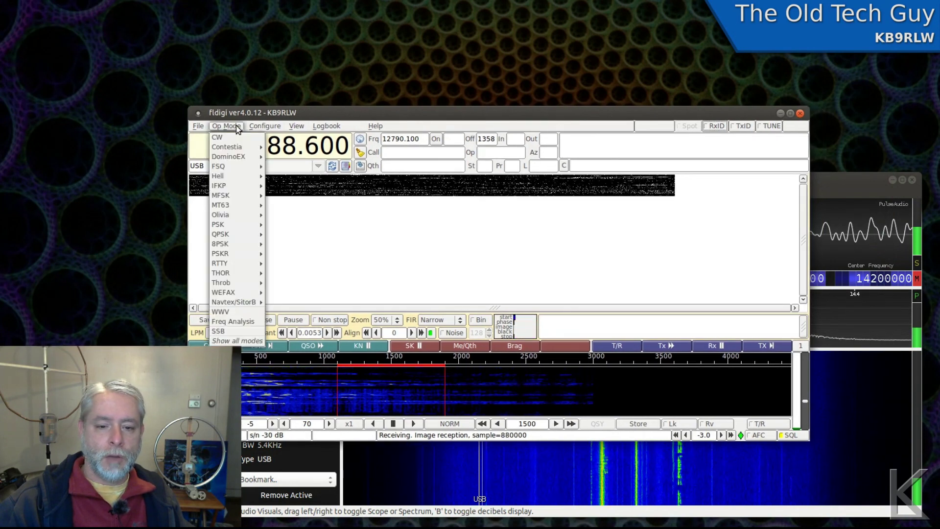
pyautogui.moveTo(231, 206)
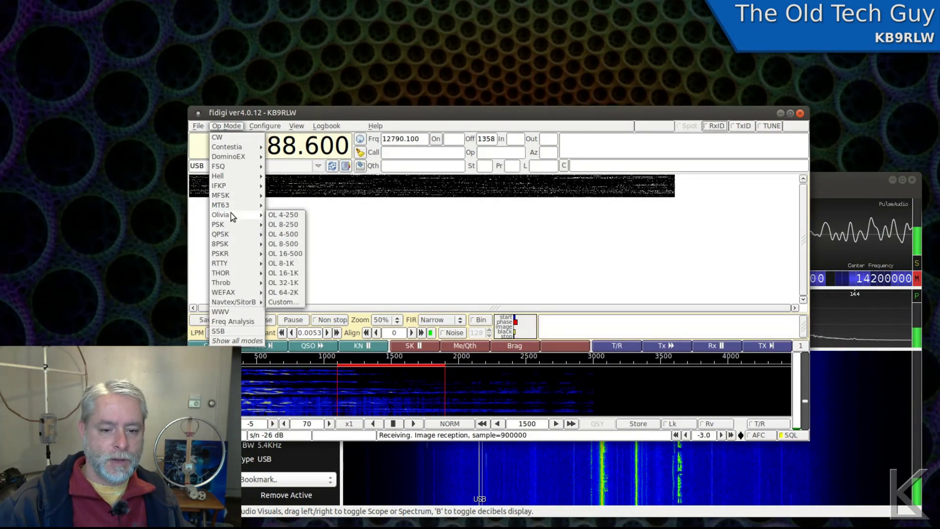
pyautogui.moveTo(221, 224)
pyautogui.click(290, 225)
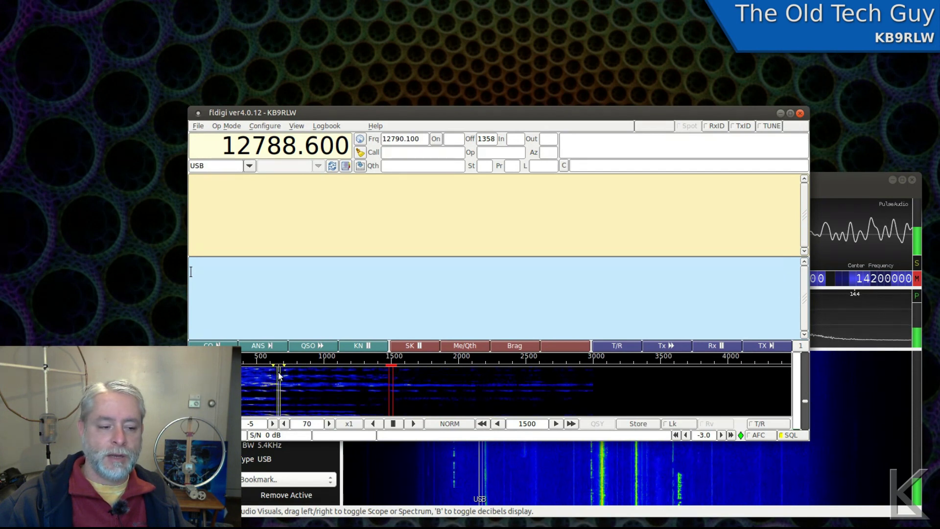
pyautogui.moveTo(432, 116); pyautogui.dragTo(488, 160)
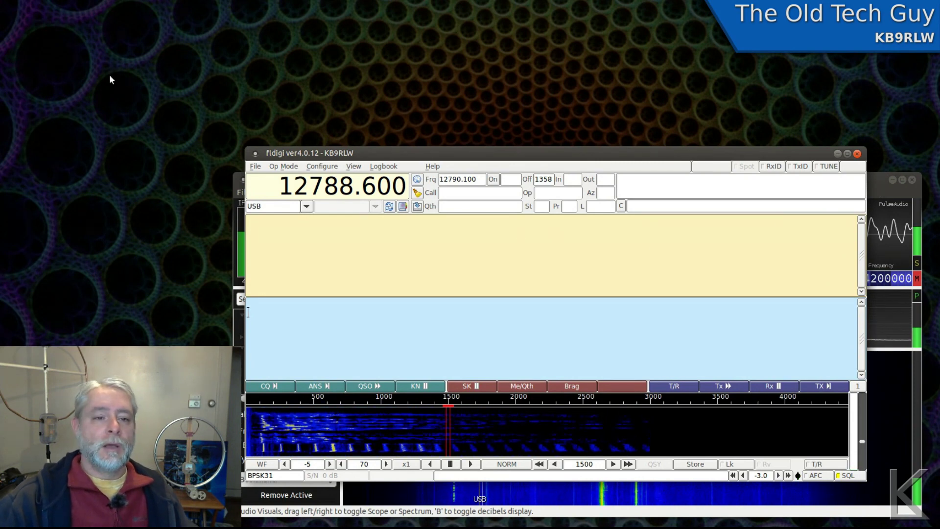
# Launch PulseAudio Volume Control and place its window in front of fldigi
pyautogui.click(14, 0)
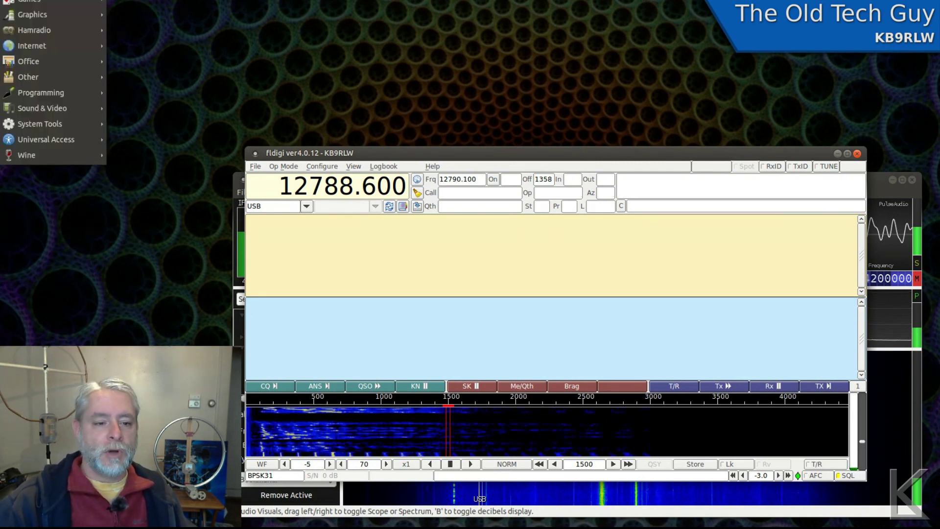
pyautogui.moveTo(62, 110)
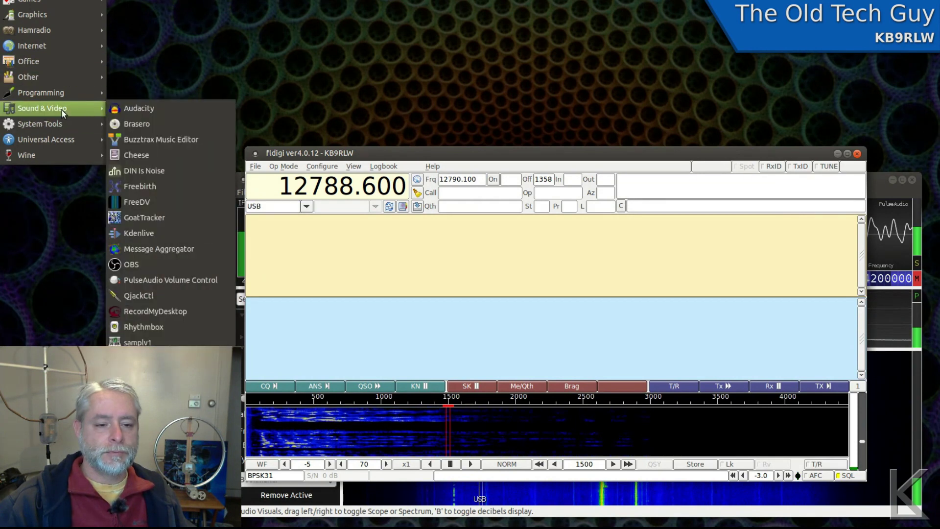
pyautogui.click(160, 280)
pyautogui.moveTo(307, 30); pyautogui.dragTo(553, 89)
pyautogui.moveTo(557, 99); pyautogui.dragTo(553, 118)
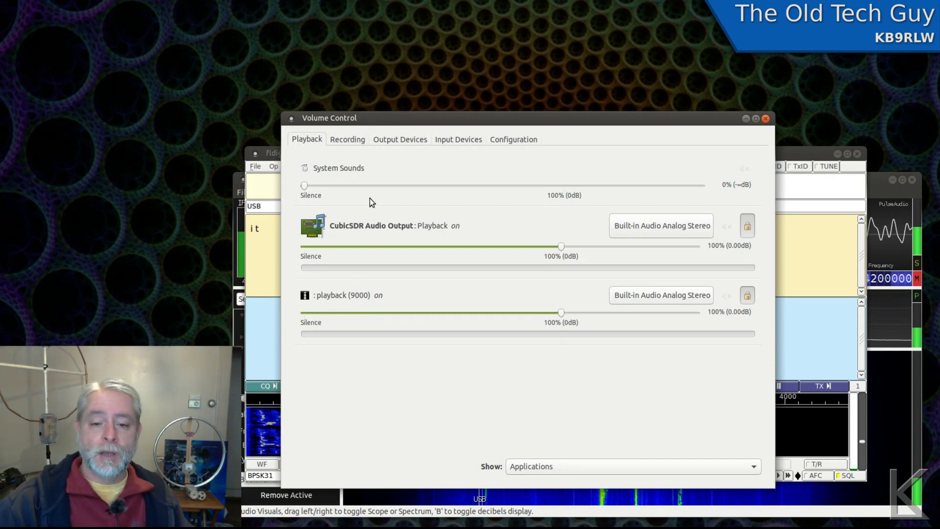
# Set the recording source of fldigi's capture stream to Monitor of Built-in Audio Analog Stereo, and move Volume Control clear of the other windows
pyautogui.click(346, 139)
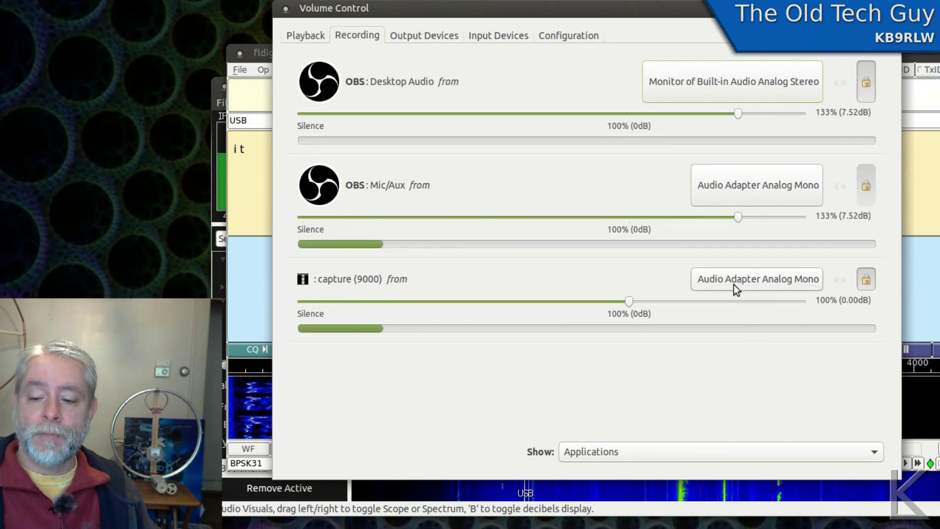
pyautogui.click(774, 280)
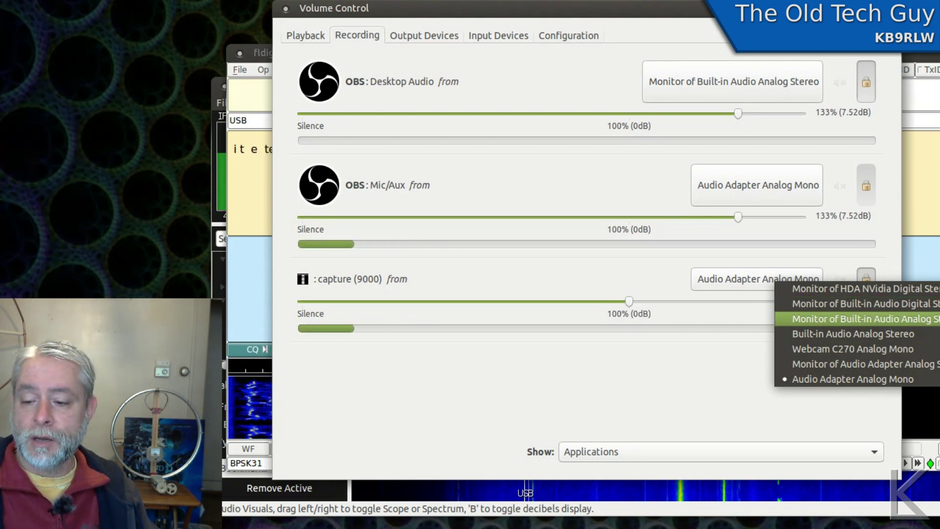
pyautogui.click(828, 320)
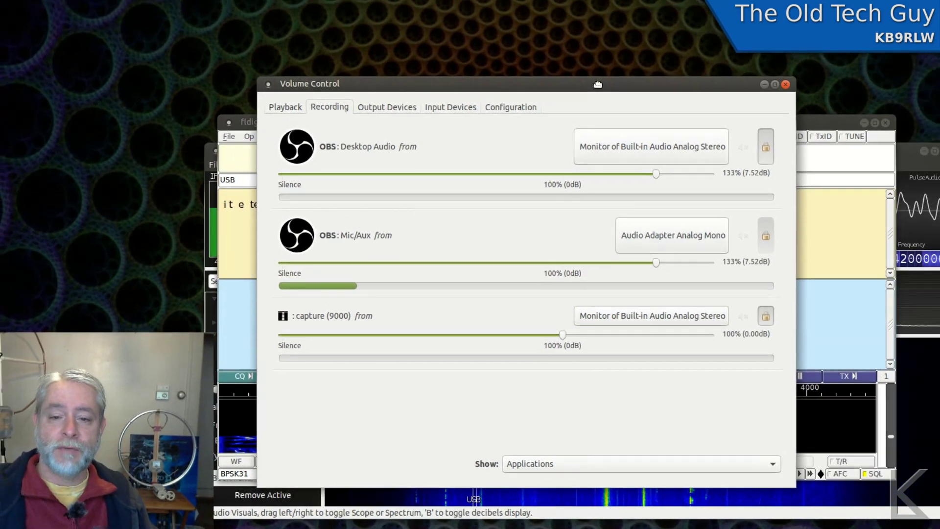
pyautogui.moveTo(667, 14); pyautogui.dragTo(305, 0)
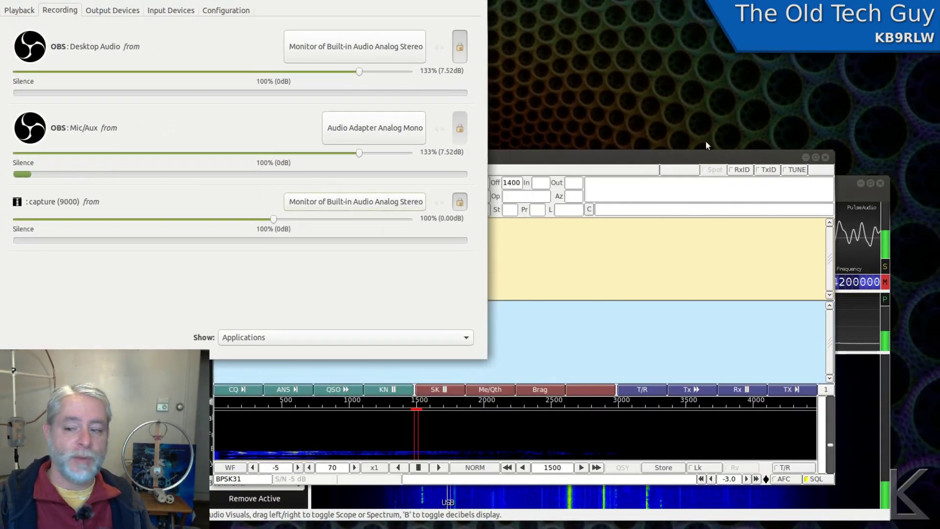
# Unmute the demodulator in CubicSDR and lower its gain while checking fldigi's capture level in Volume Control
pyautogui.click(838, 192)
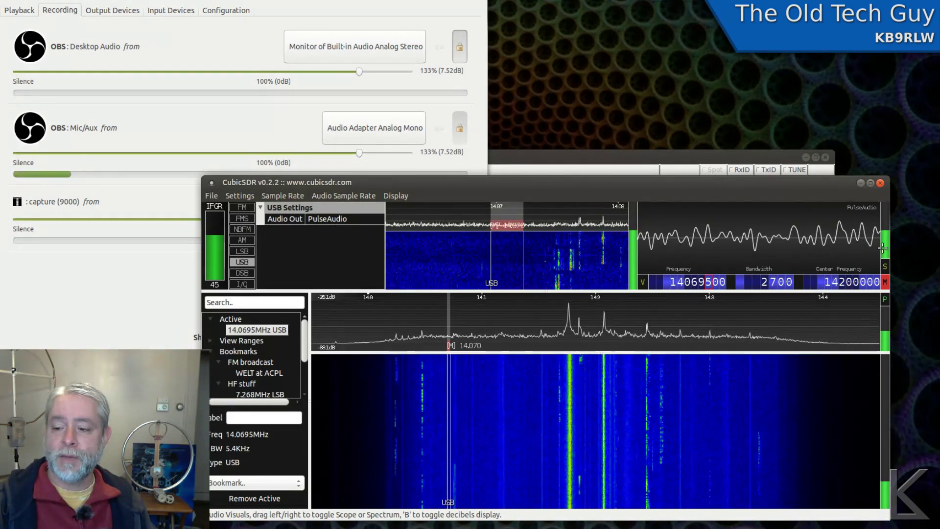
pyautogui.click(886, 282)
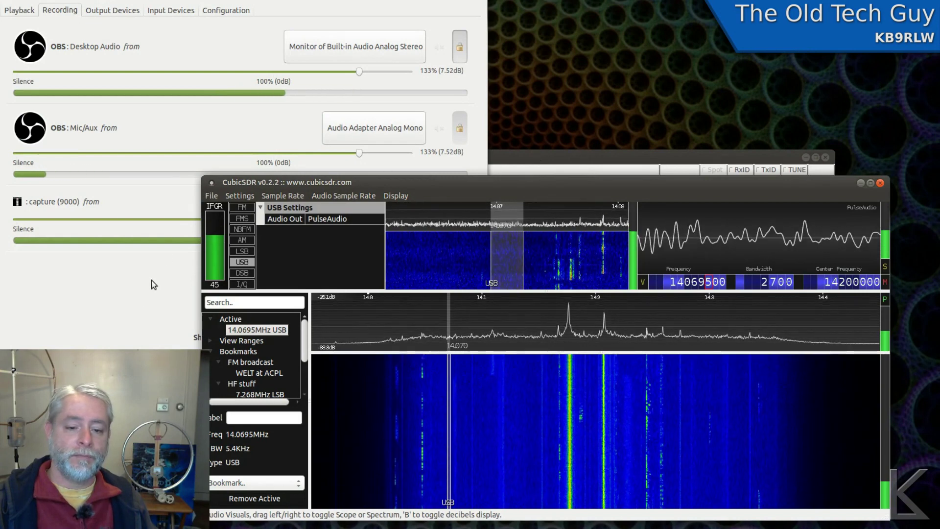
pyautogui.click(138, 301)
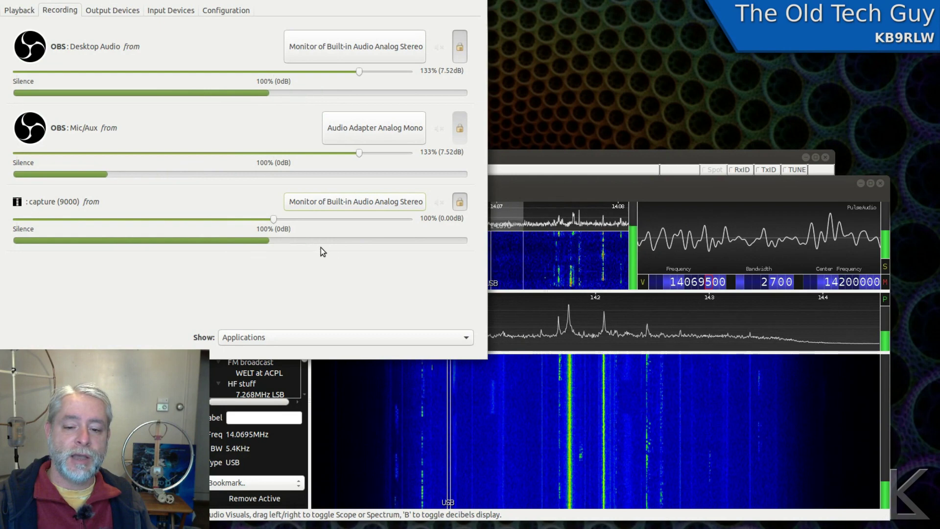
pyautogui.click(887, 243)
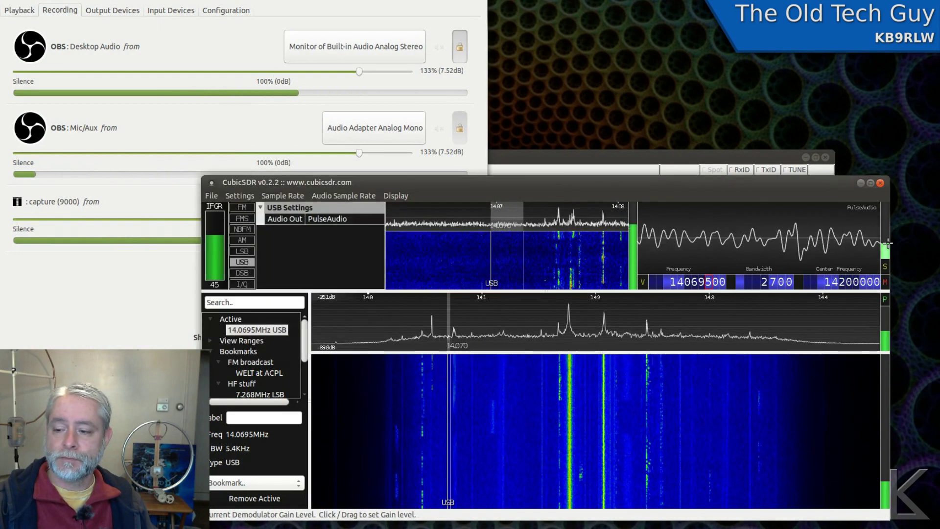
# Return to Volume Control and review the sources available for fldigi's capture stream, keeping the current choice
pyautogui.click(110, 304)
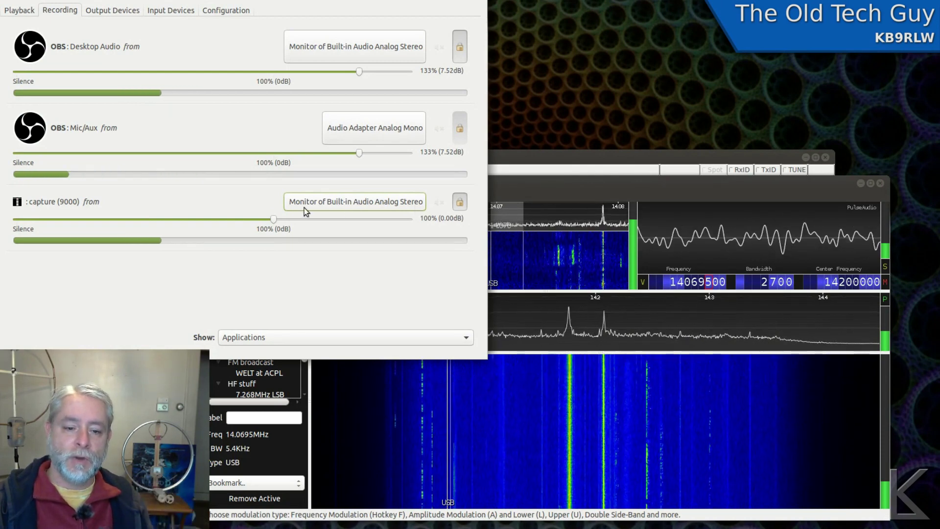
pyautogui.click(337, 200)
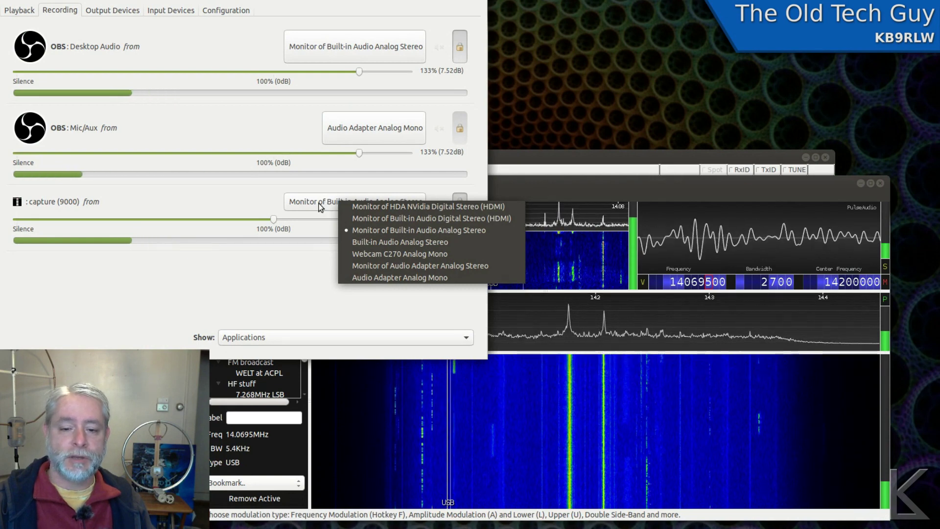
pyautogui.click(246, 214)
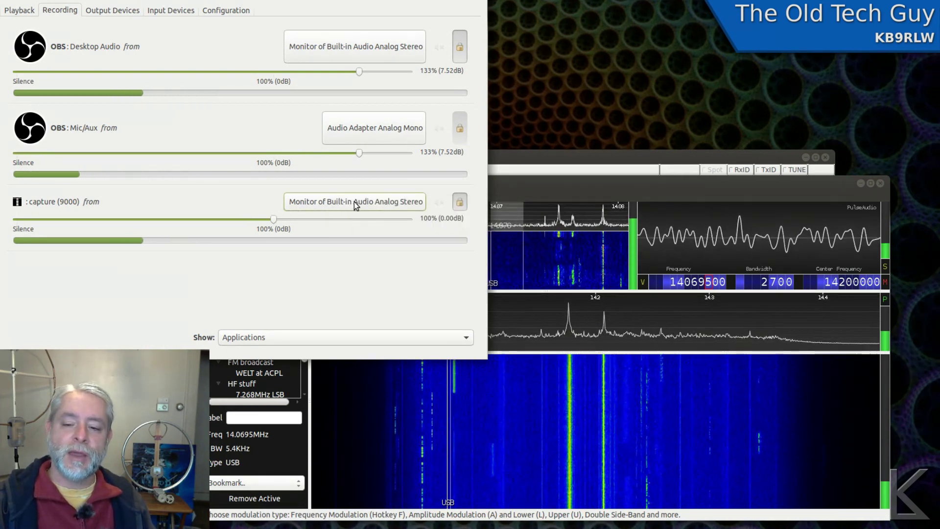
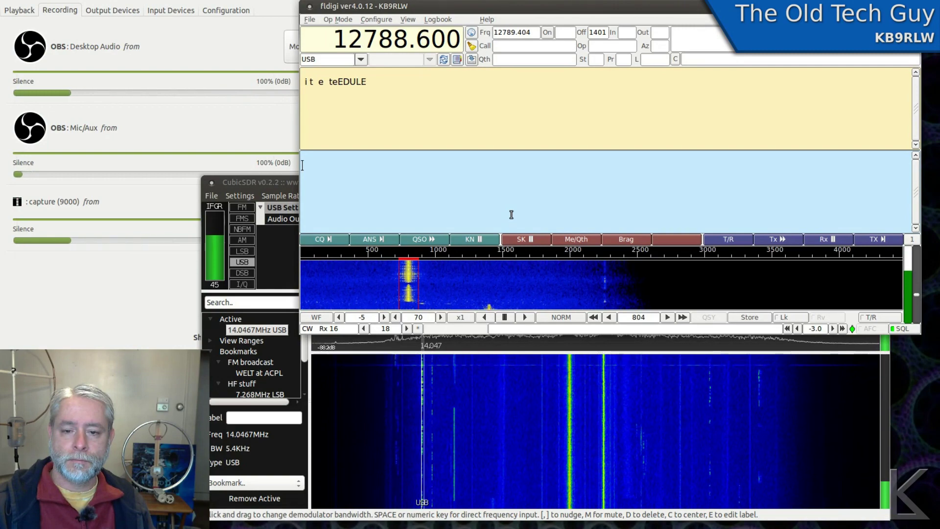
# Move the fldigi window lower and bring Volume Control in front of it, showing the whole recording list
pyautogui.moveTo(478, 13); pyautogui.dragTo(497, 166)
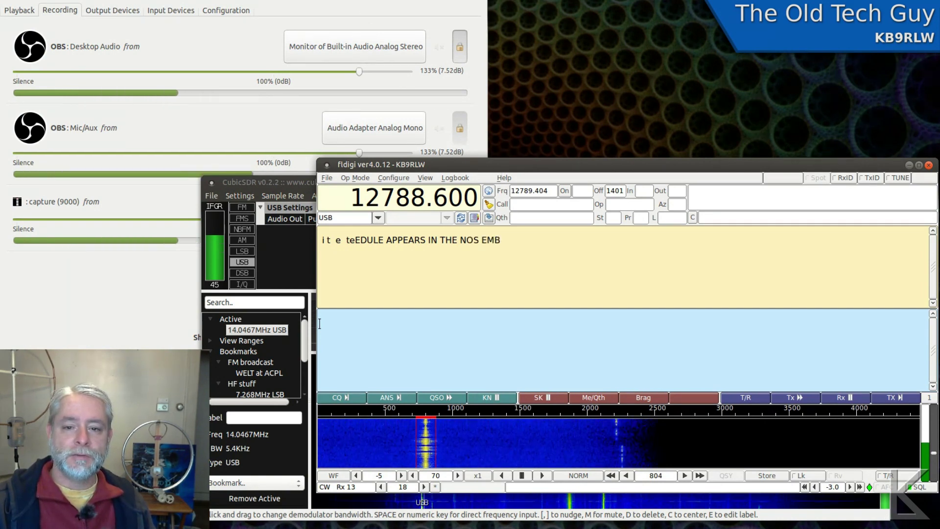
pyautogui.click(369, 28)
pyautogui.moveTo(343, 1); pyautogui.dragTo(543, 18)
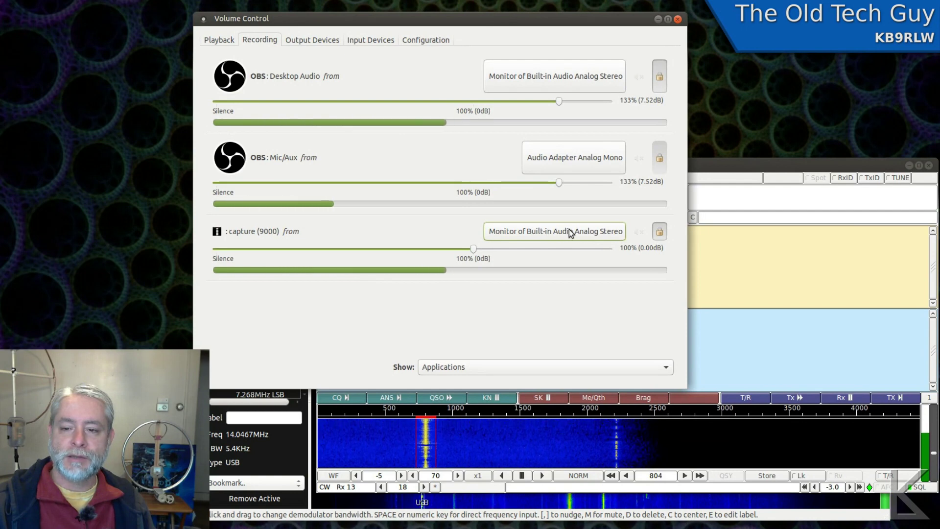
# Switch to fldigi and close the program
pyautogui.click(763, 161)
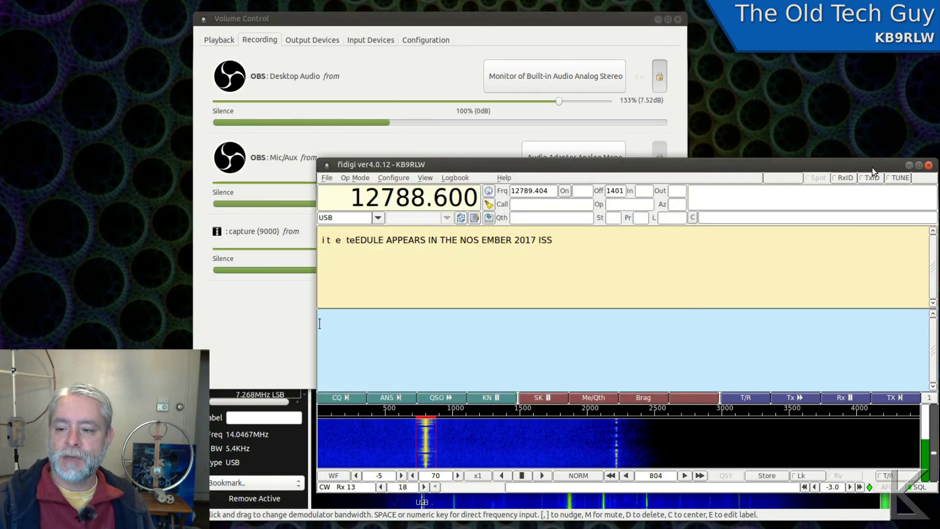
pyautogui.click(929, 166)
pyautogui.click(932, 165)
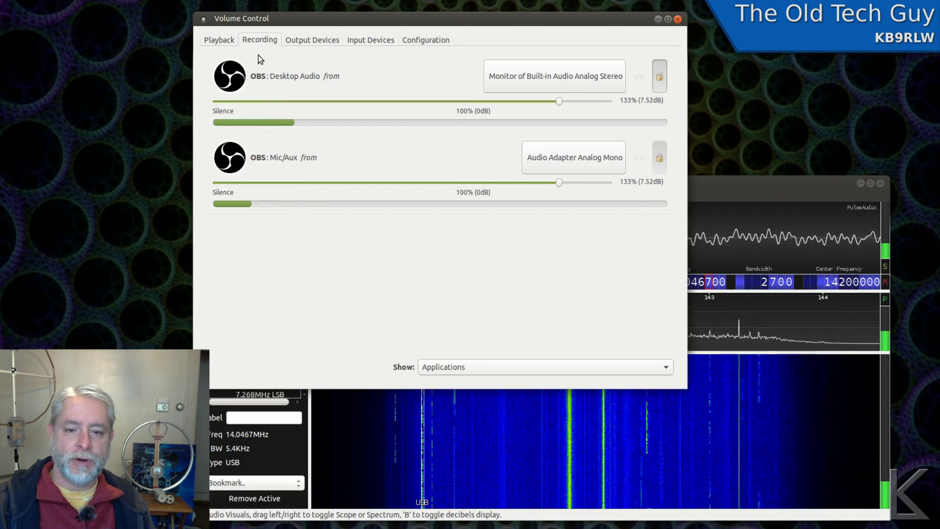
# Relaunch fldigi from the ham radio applications and check its capture stream's source in Volume Control
pyautogui.hotkey('alt', 'F1')
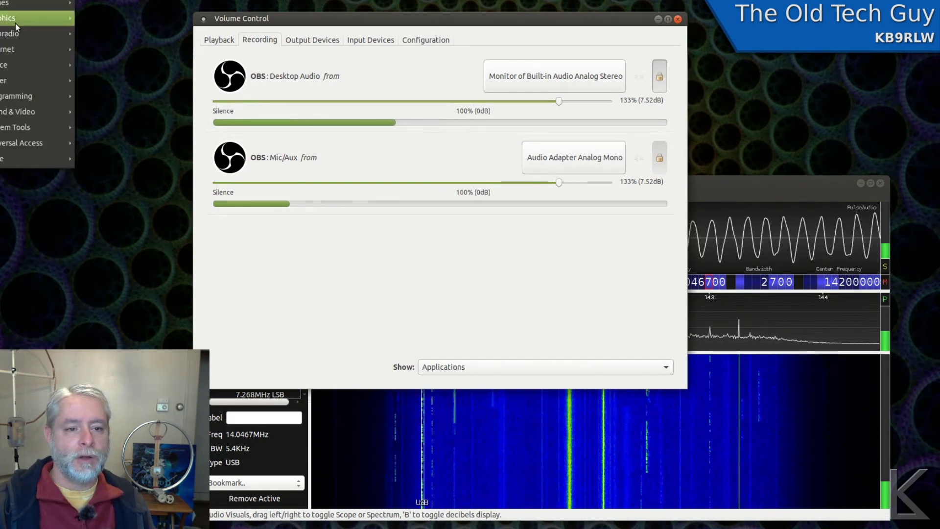
pyautogui.moveTo(23, 31)
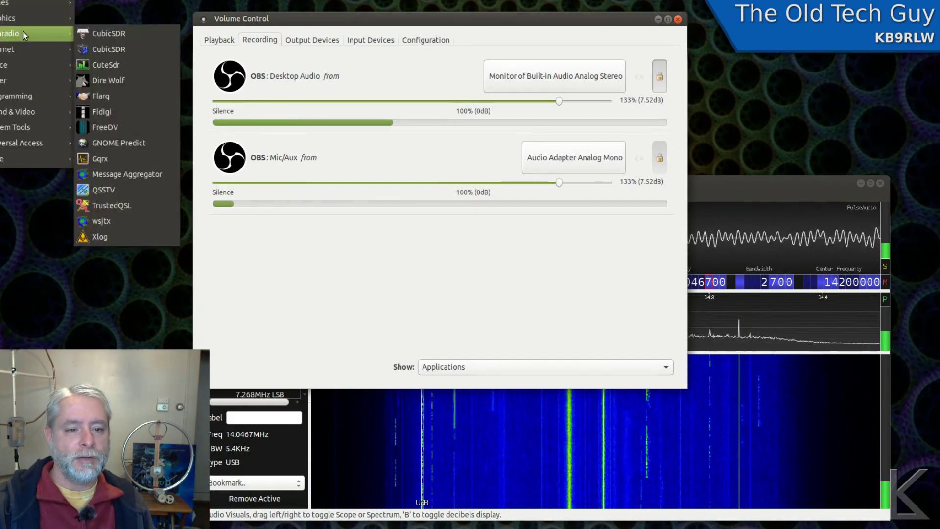
pyautogui.click(113, 110)
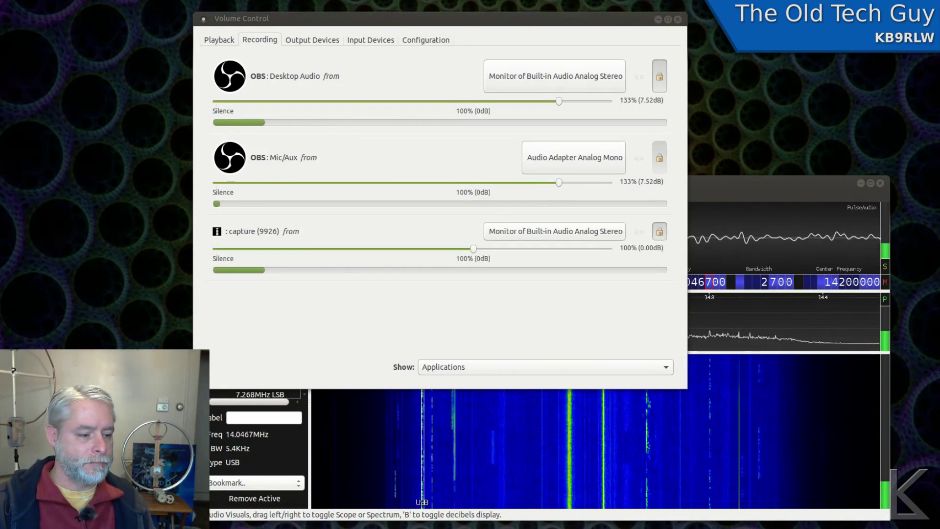
pyautogui.moveTo(162, 108); pyautogui.dragTo(660, 183)
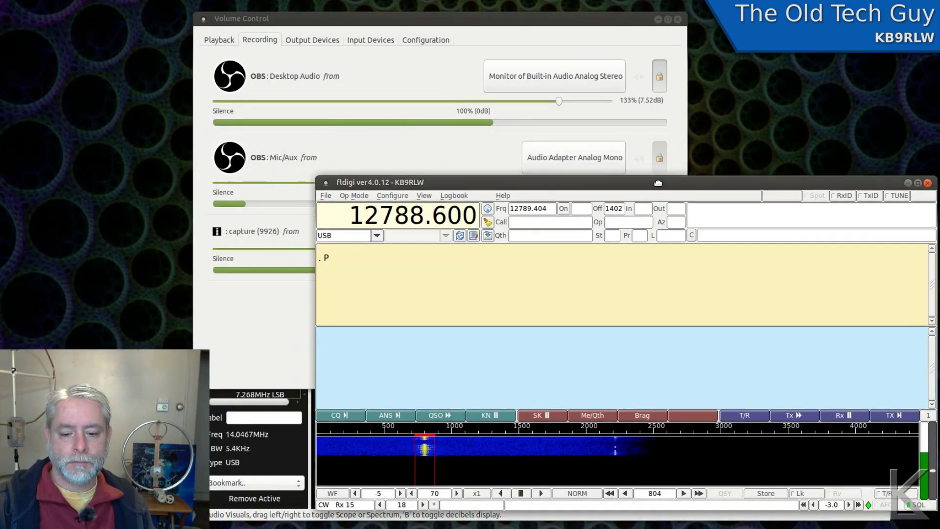
pyautogui.click(507, 23)
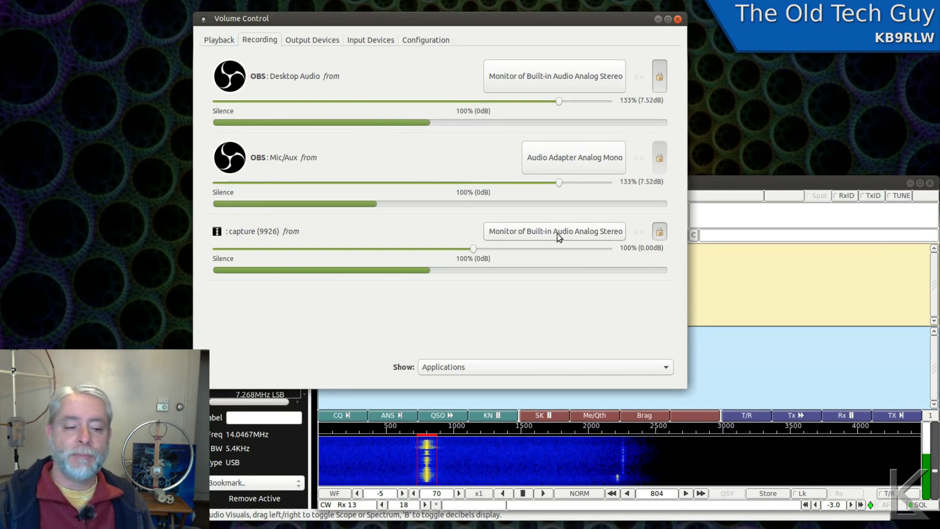
pyautogui.moveTo(451, 19); pyautogui.dragTo(478, 58)
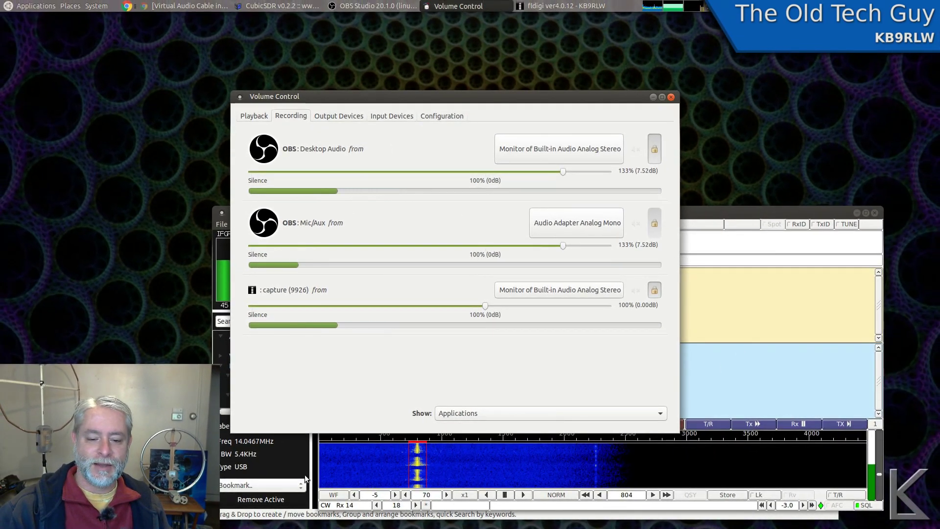
# Mute the demodulator in CubicSDR, and launch Audacity with its window placed in front of the others
pyautogui.click(303, 518)
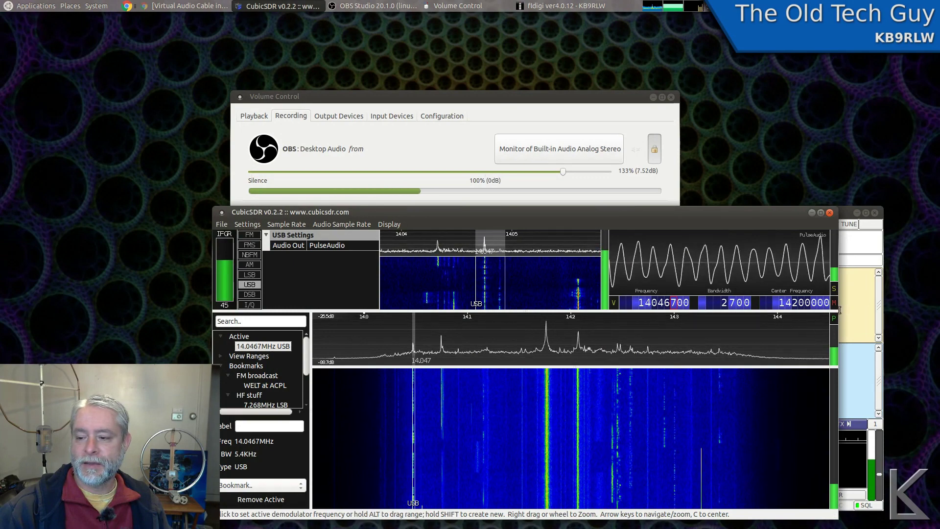
pyautogui.click(834, 303)
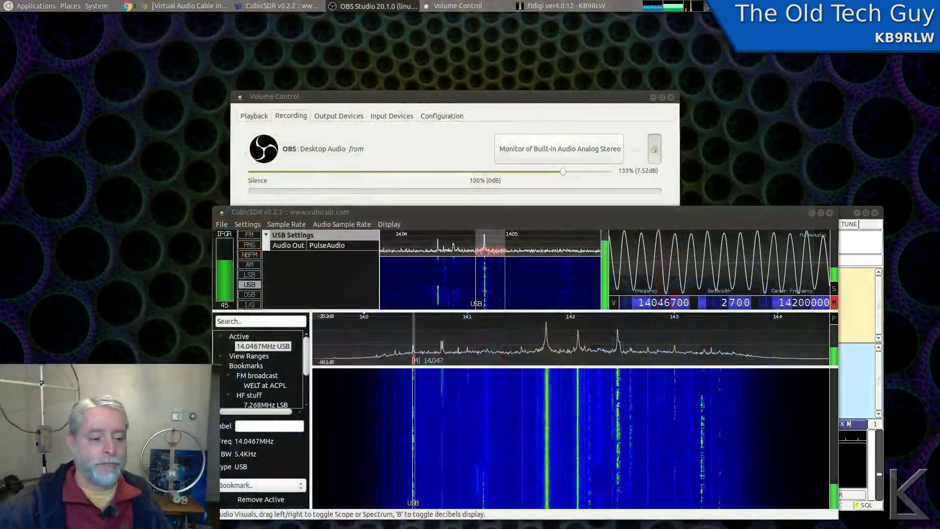
pyautogui.click(30, 5)
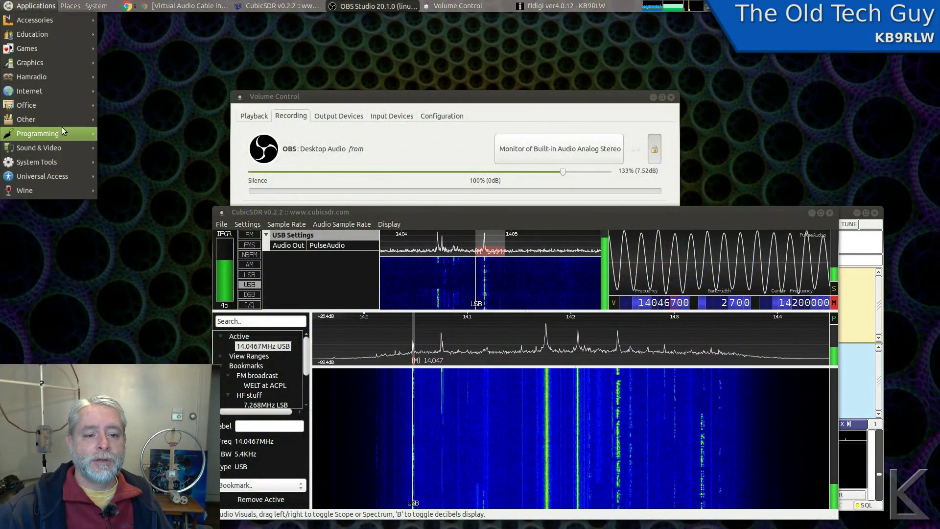
pyautogui.moveTo(60, 145)
pyautogui.click(112, 148)
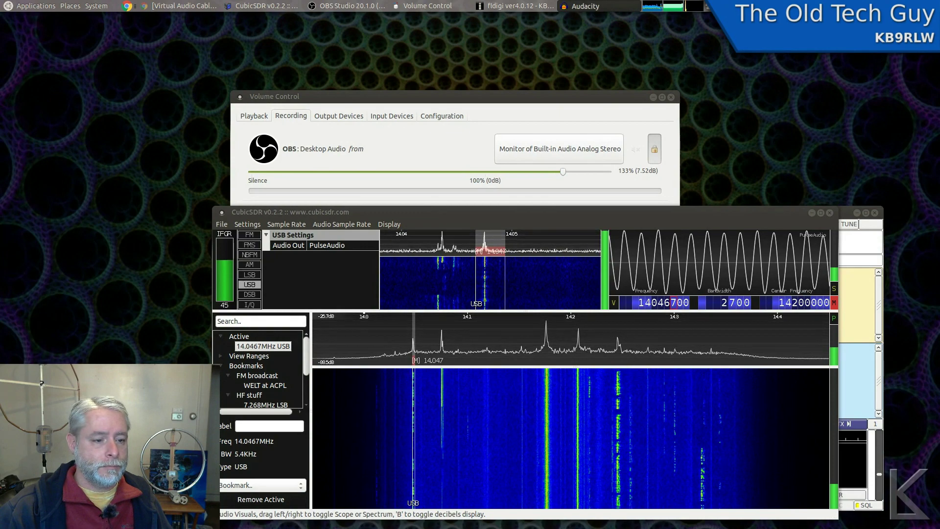
pyautogui.moveTo(264, 69); pyautogui.dragTo(503, 175)
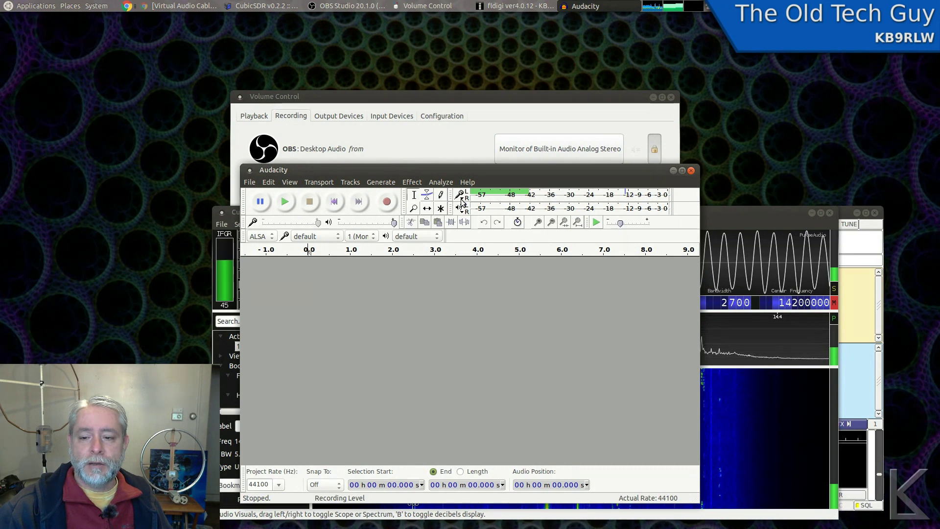
# In Volume Control, set the source of Audacity's ALSA Capture stream to Monitor of Built-in Audio Analog Stereo
pyautogui.click(484, 96)
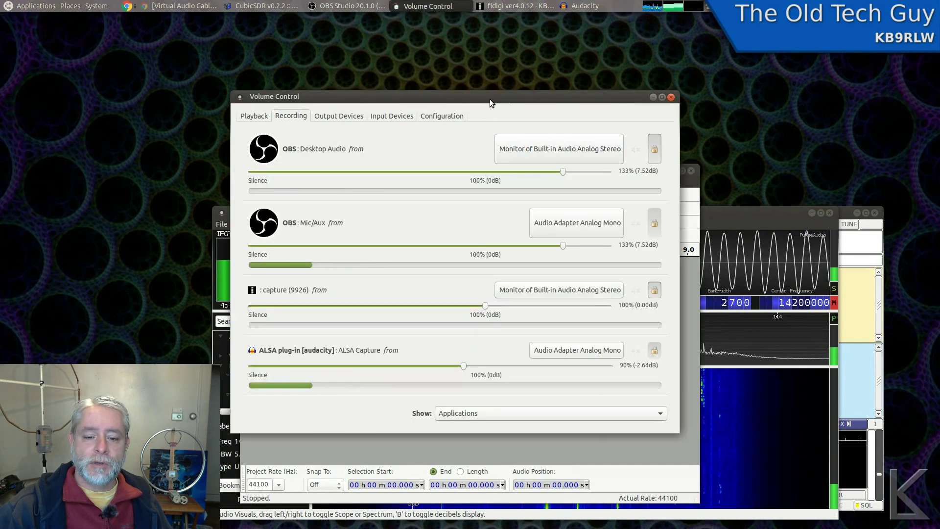
pyautogui.moveTo(489, 99); pyautogui.dragTo(390, 74)
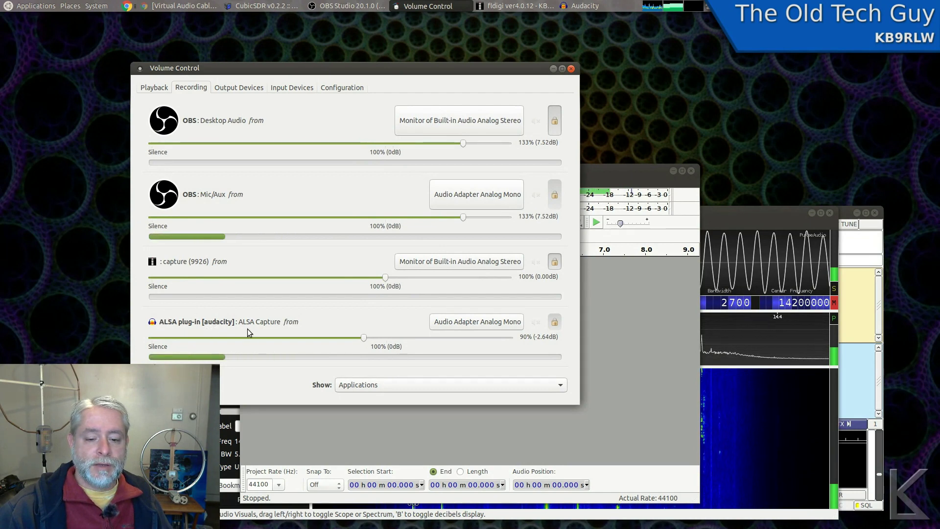
pyautogui.click(498, 324)
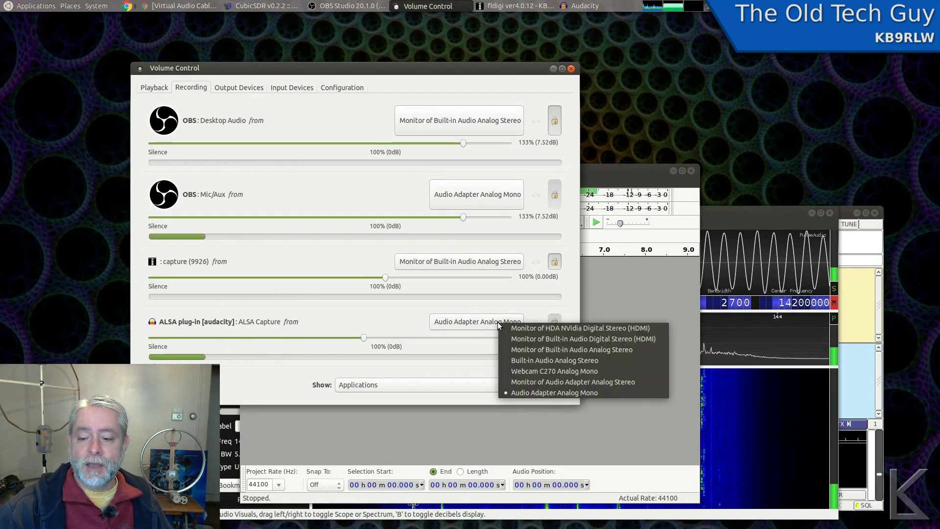
pyautogui.click(524, 350)
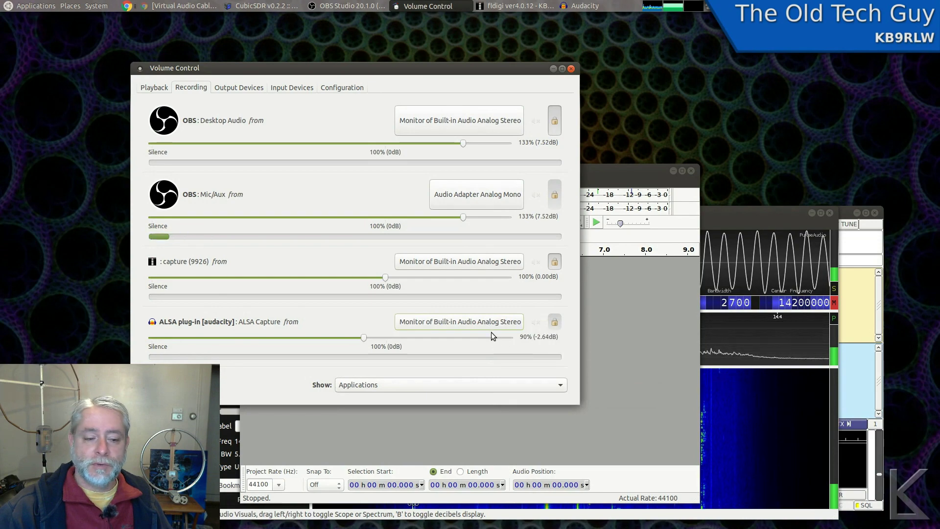
# Reposition the Audacity window, unmute the CubicSDR demodulator, and return to Audacity to check its recording level meter
pyautogui.click(618, 174)
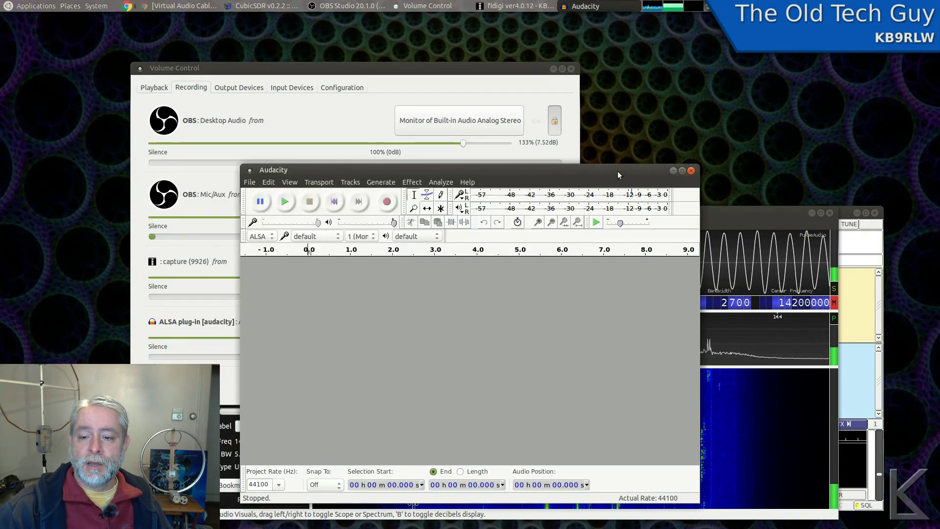
pyautogui.moveTo(618, 174); pyautogui.dragTo(525, 105)
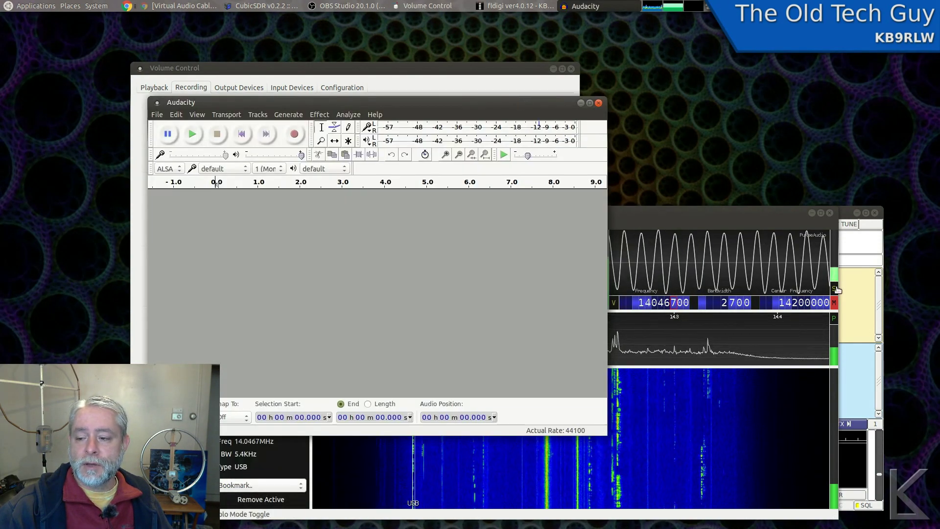
pyautogui.click(820, 269)
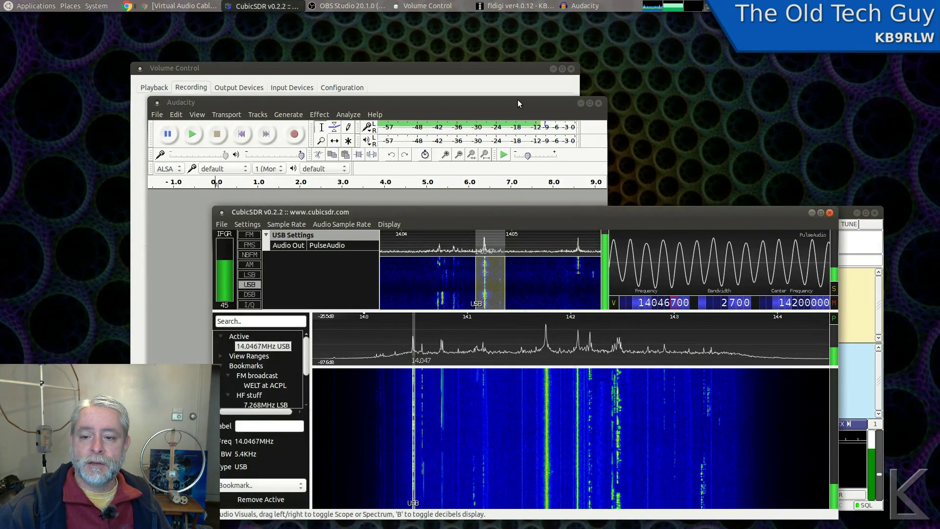
pyautogui.click(561, 162)
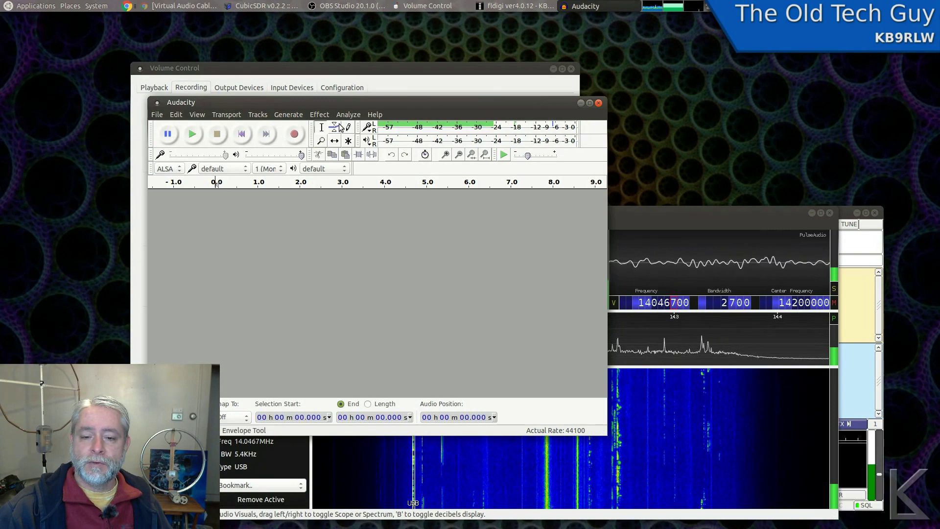
# Start recording the incoming audio in Audacity, and rearrange the Audacity and fldigi windows to check that both receive the signal
pyautogui.click(296, 134)
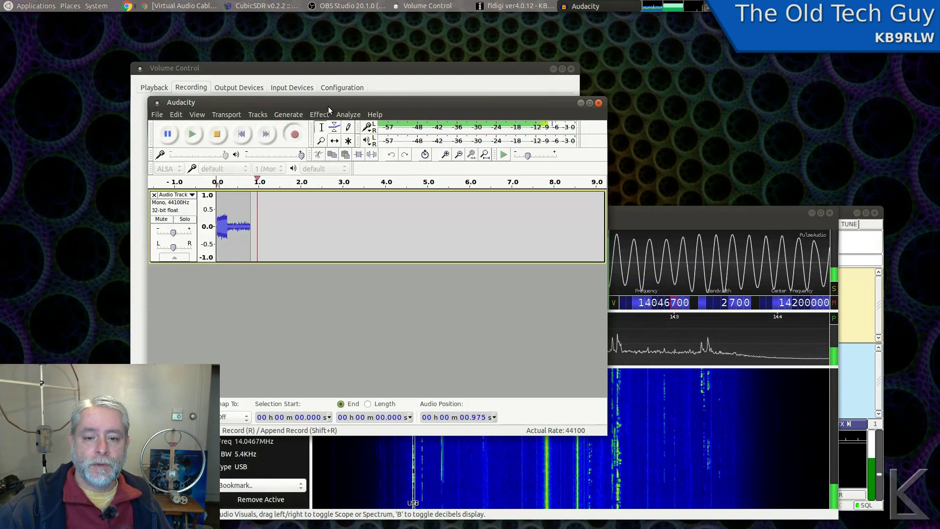
pyautogui.moveTo(372, 102); pyautogui.dragTo(431, 174)
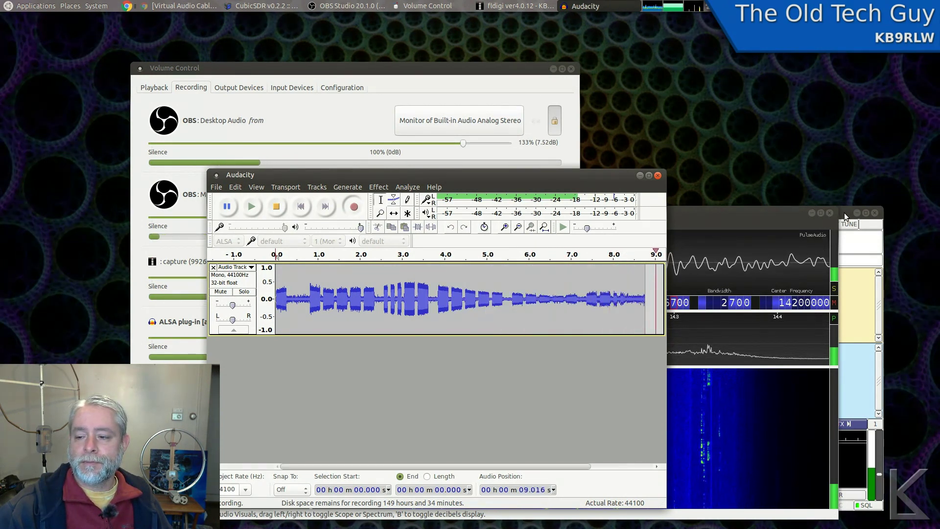
pyautogui.click(824, 210)
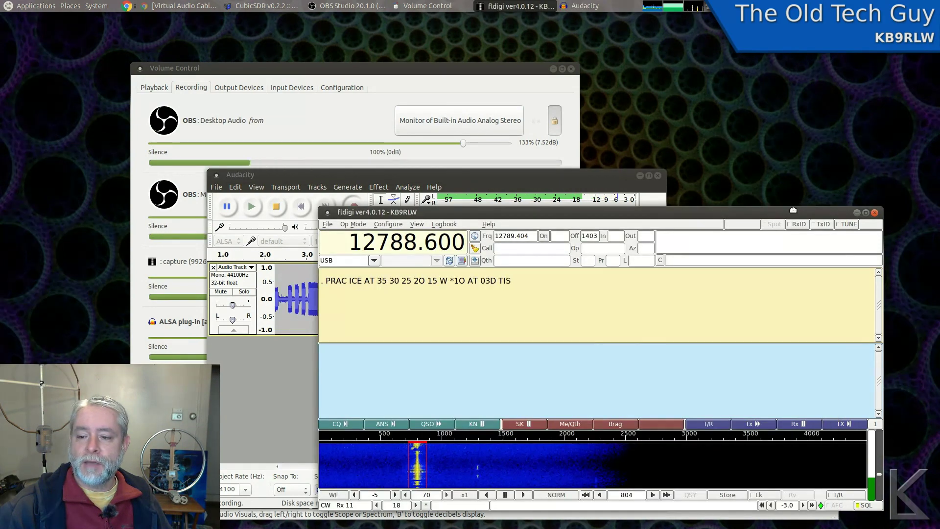
pyautogui.moveTo(793, 209); pyautogui.dragTo(862, 194)
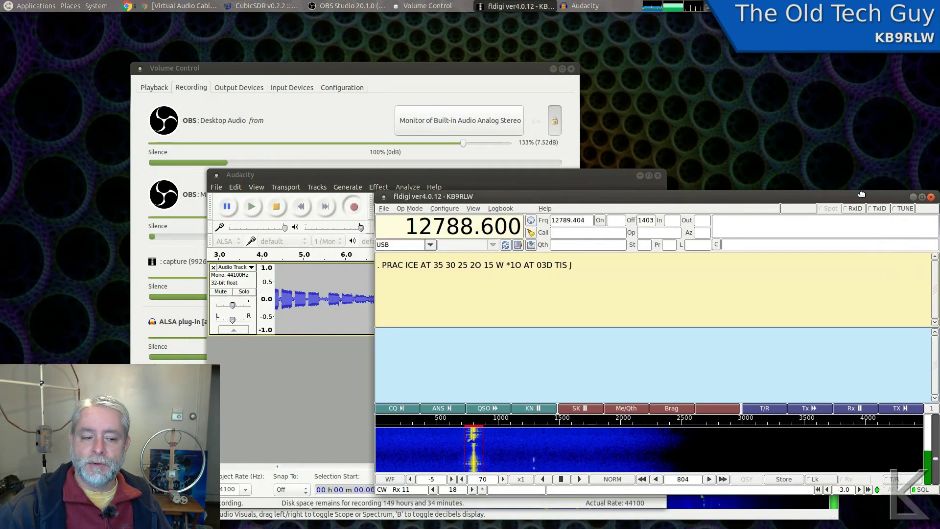
pyautogui.click(553, 174)
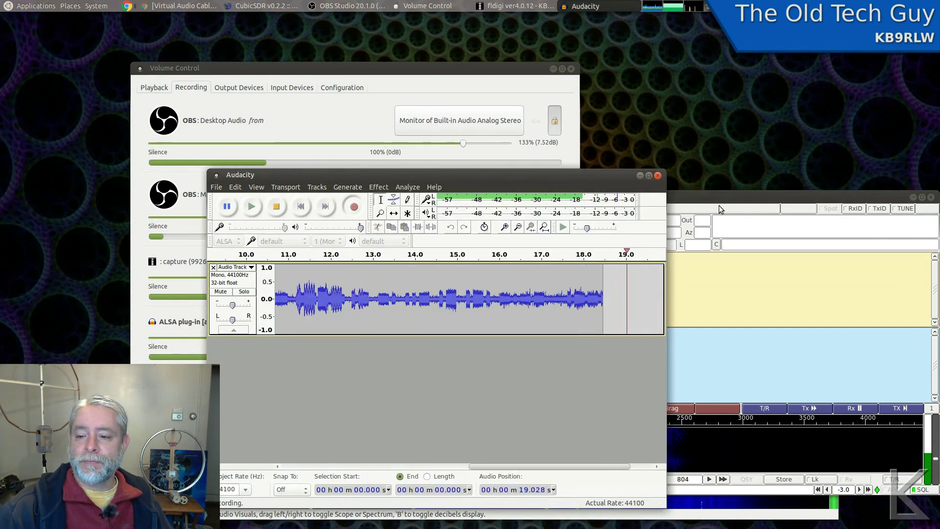
# Check the fldigi and Audacity capture streams in Volume Control, and close the Volume Control window
pyautogui.click(465, 68)
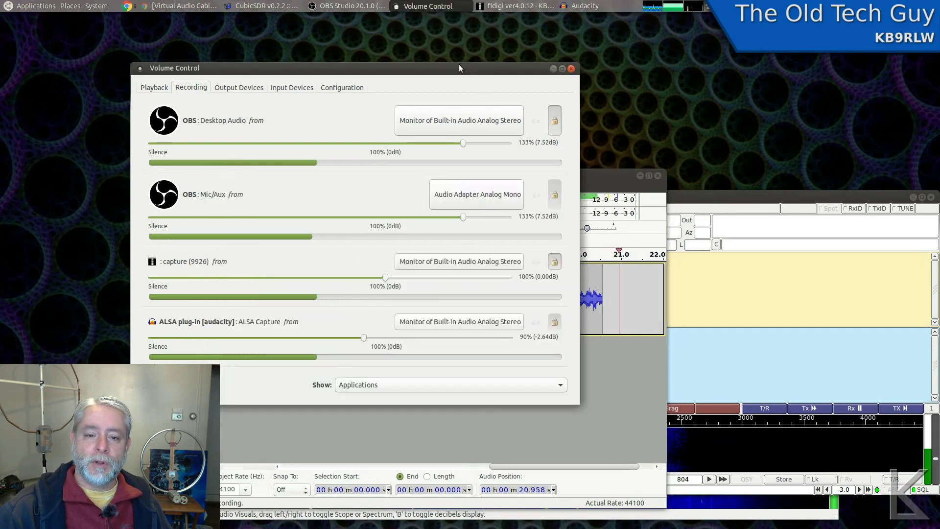
pyautogui.moveTo(445, 68); pyautogui.dragTo(485, 90)
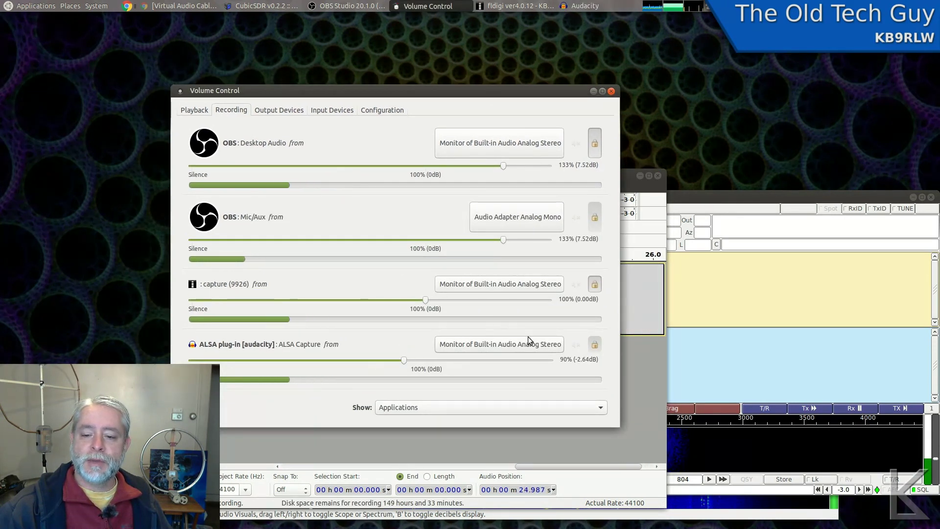
pyautogui.click(611, 92)
# Switch to CubicSDR and mute the 14.0467 MHz USB demodulator
pyautogui.hotkey('alt', 'Tab')
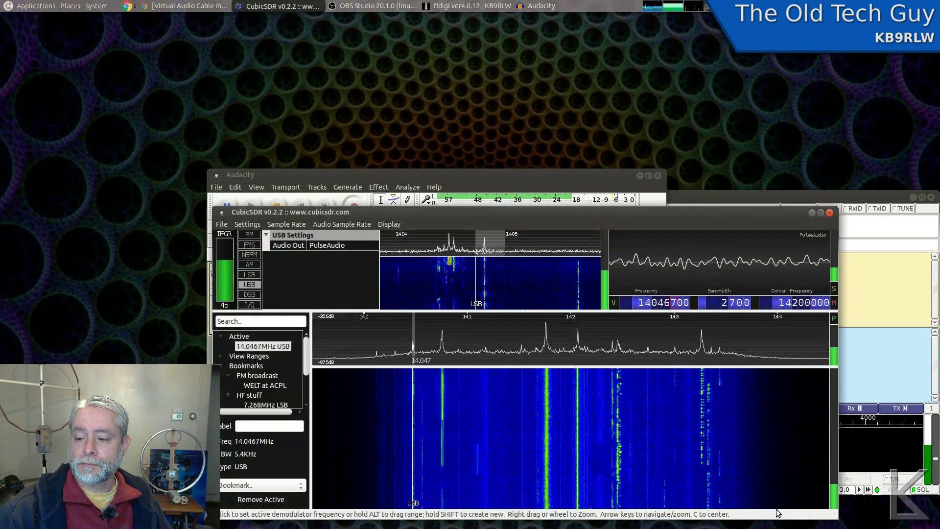
pyautogui.click(836, 304)
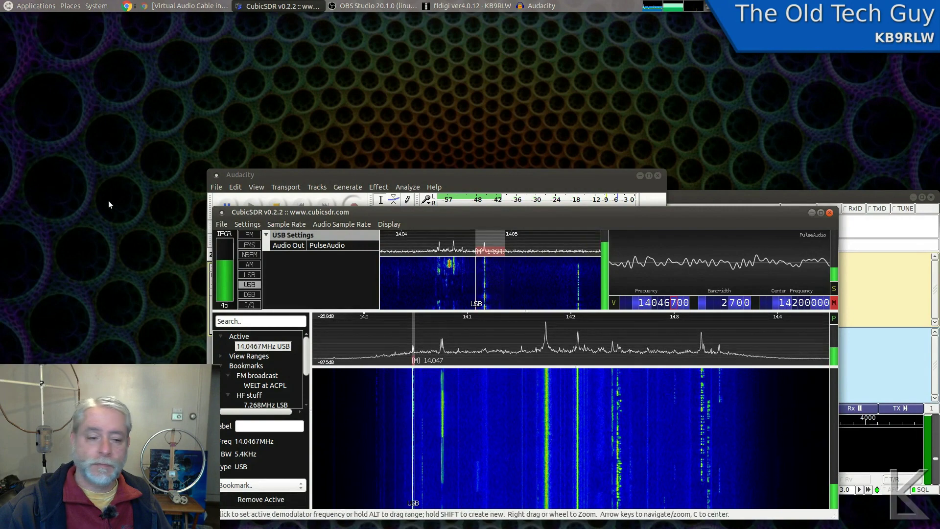